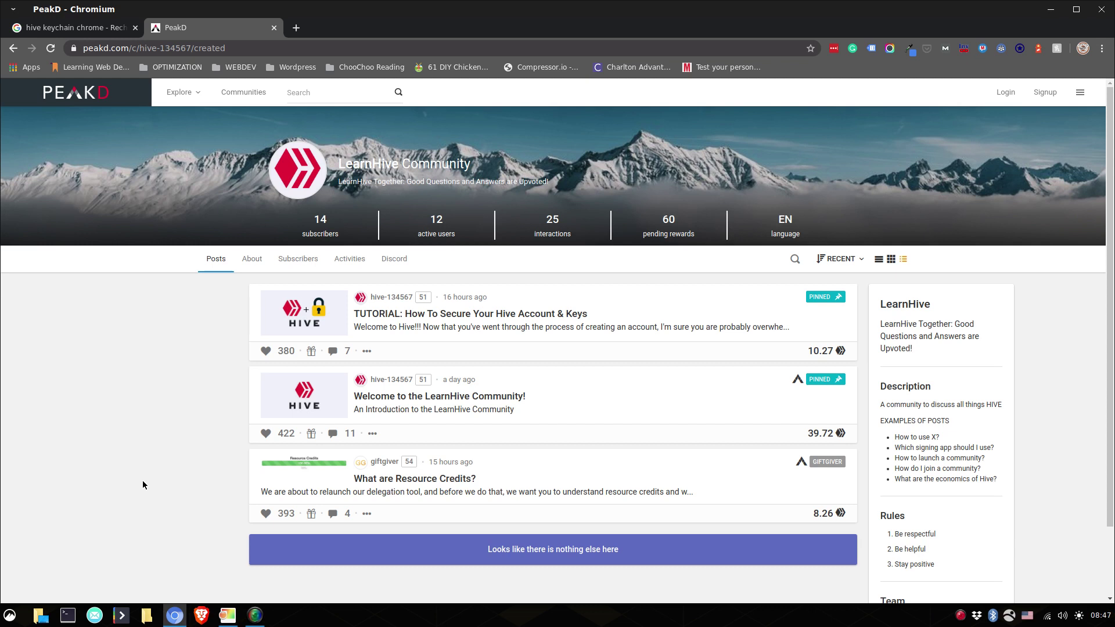
Bring up the saved Hiveinvite registration screenshot listing the account's keys.
click(229, 617)
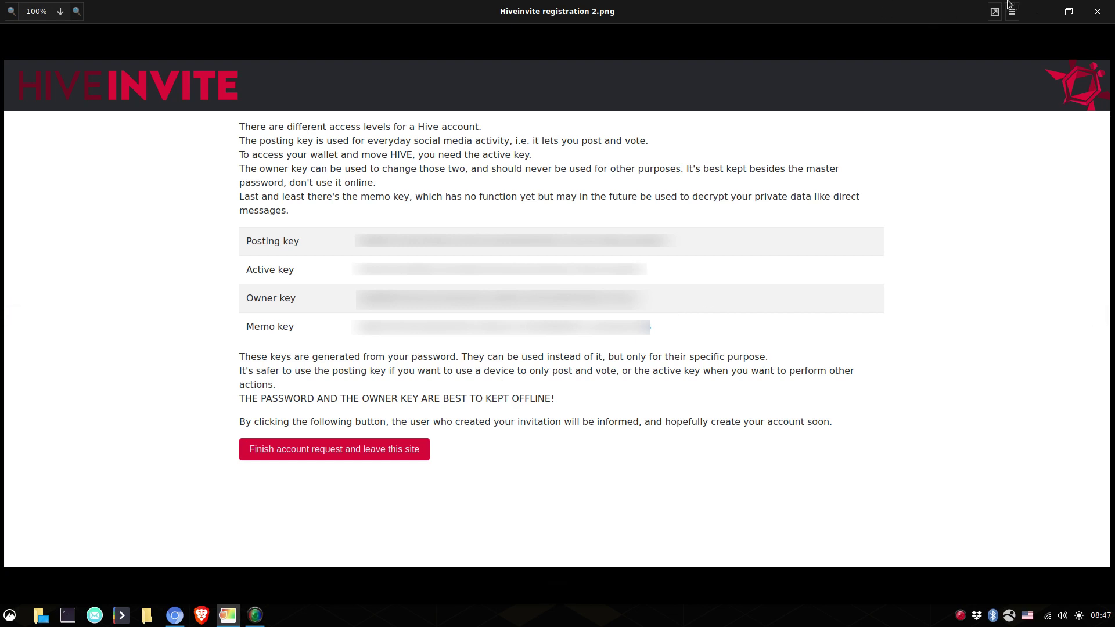
Hide the screenshot and return to the 'hive keychain chrome' Google results tab.
click(1038, 14)
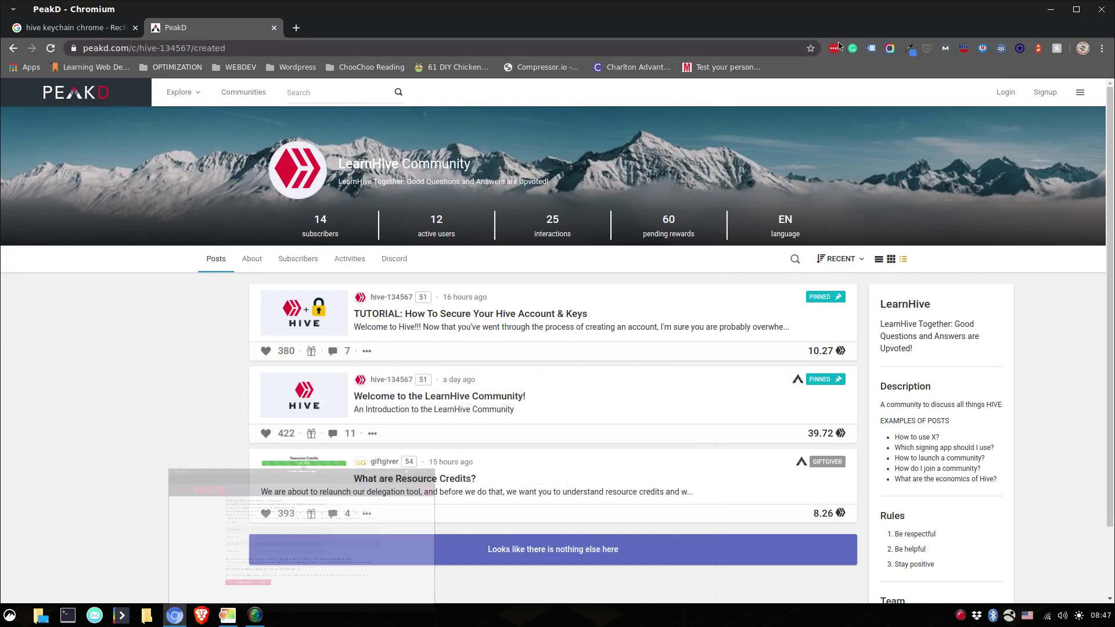
click(86, 32)
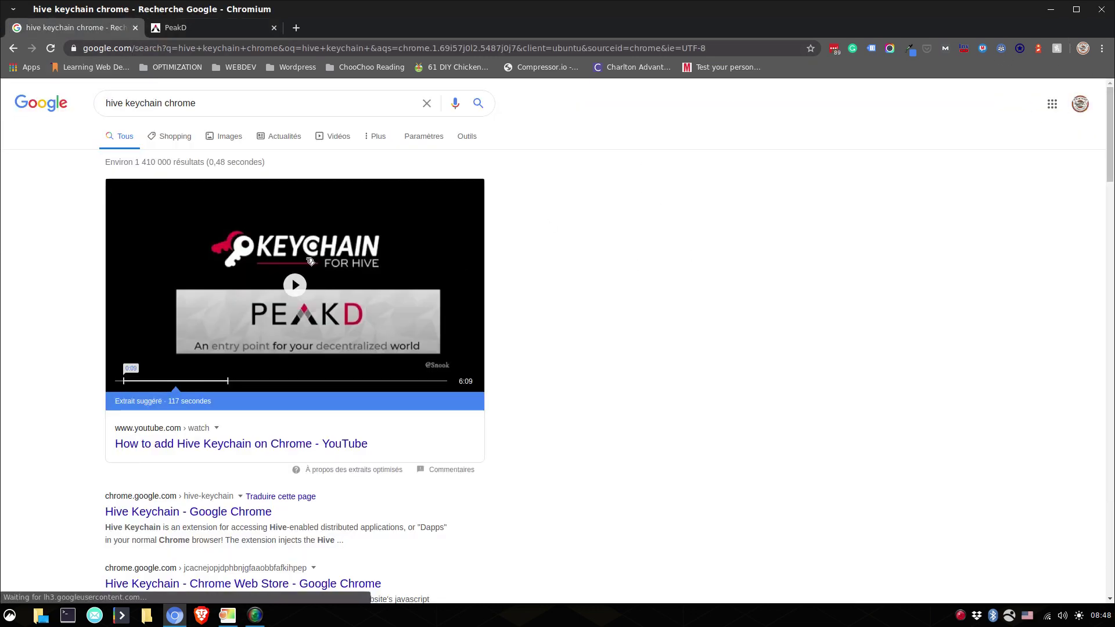
scroll(174, 348, down, 4)
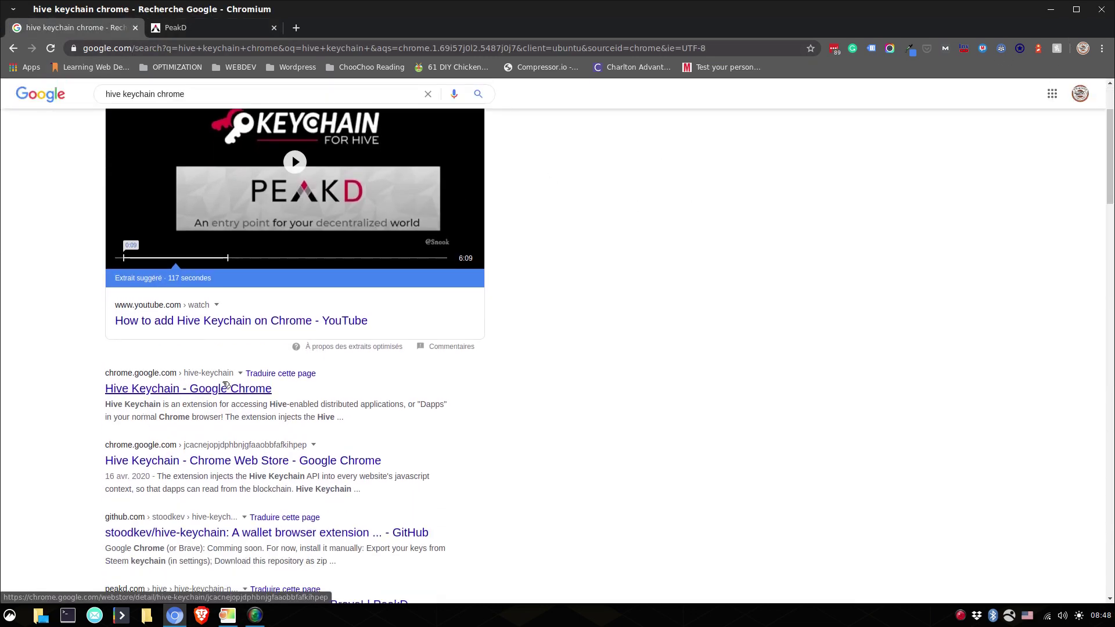
scroll(146, 416, up, 4)
Clear the search box focus and open the 'Hive Keychain - Google Chrome' result.
triple_click(110, 105)
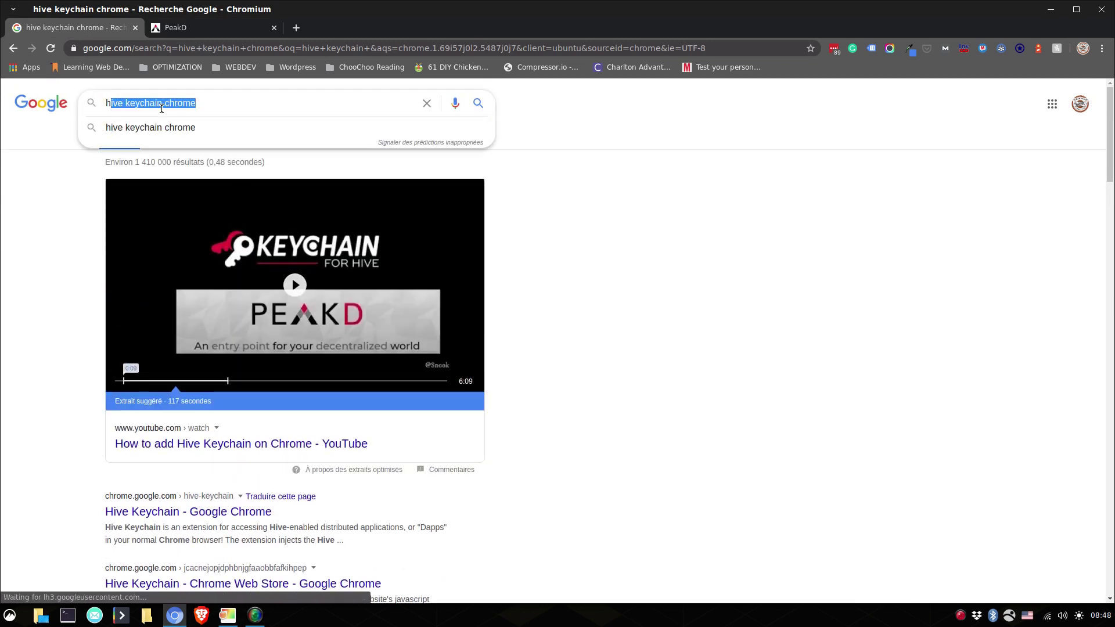
click(234, 102)
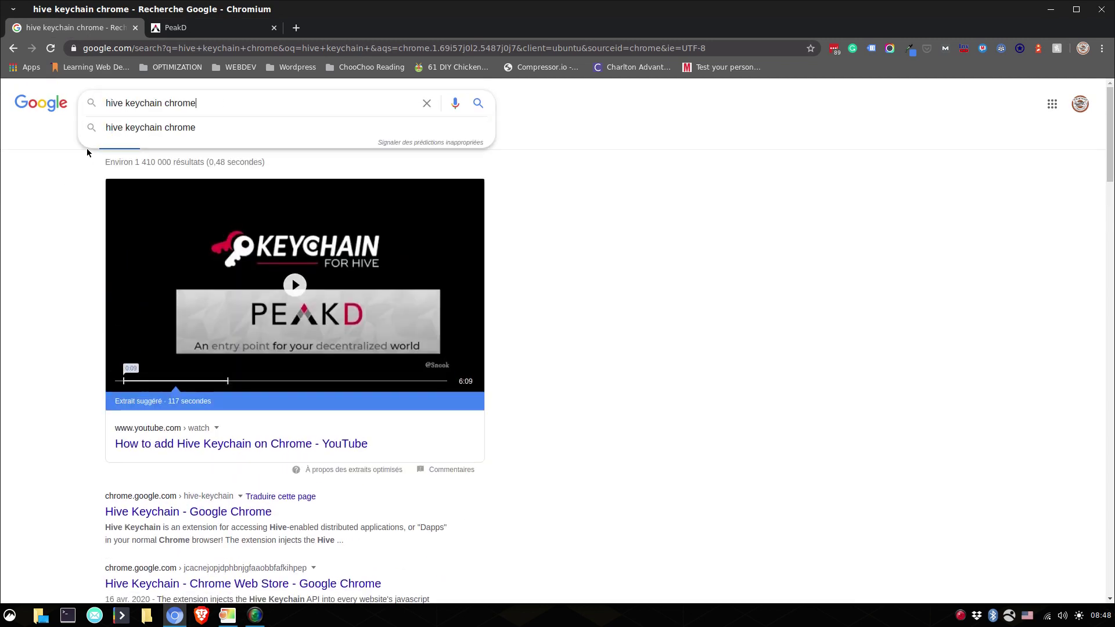
click(42, 381)
scroll(93, 364, down, 3)
scroll(94, 365, down, 1)
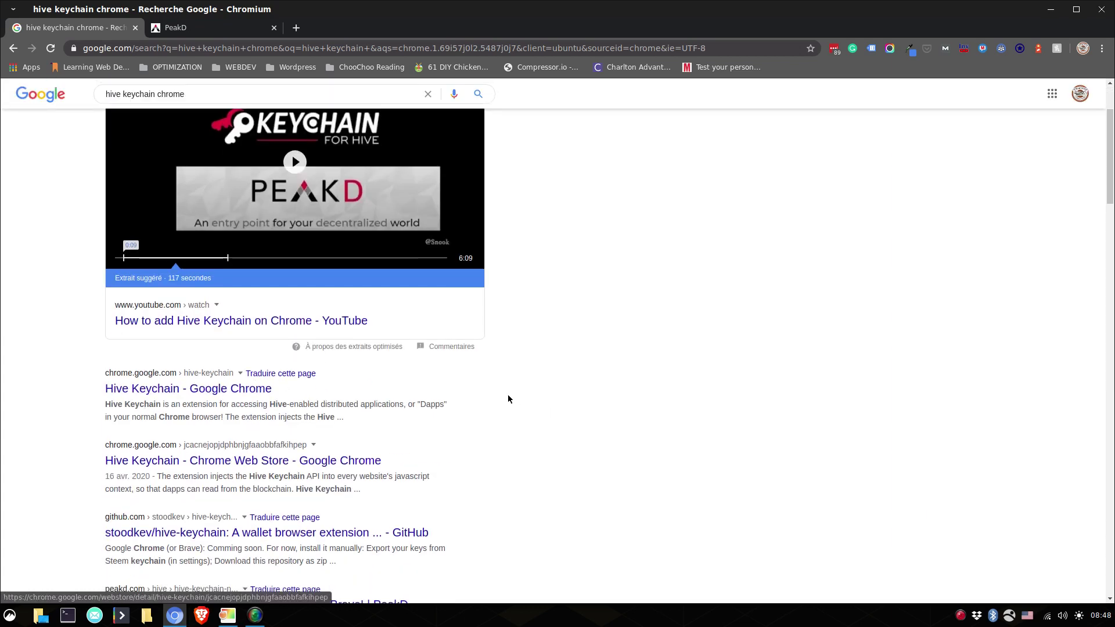
click(225, 389)
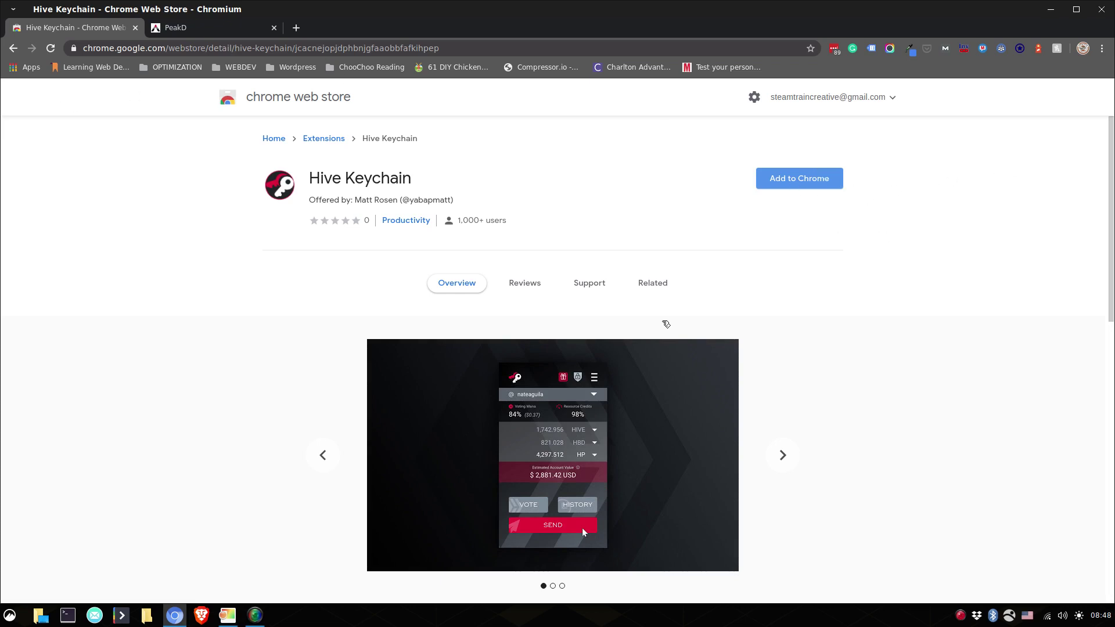
Add the Hive Keychain extension to Chrome, confirm it, and dismiss the added notice.
click(819, 178)
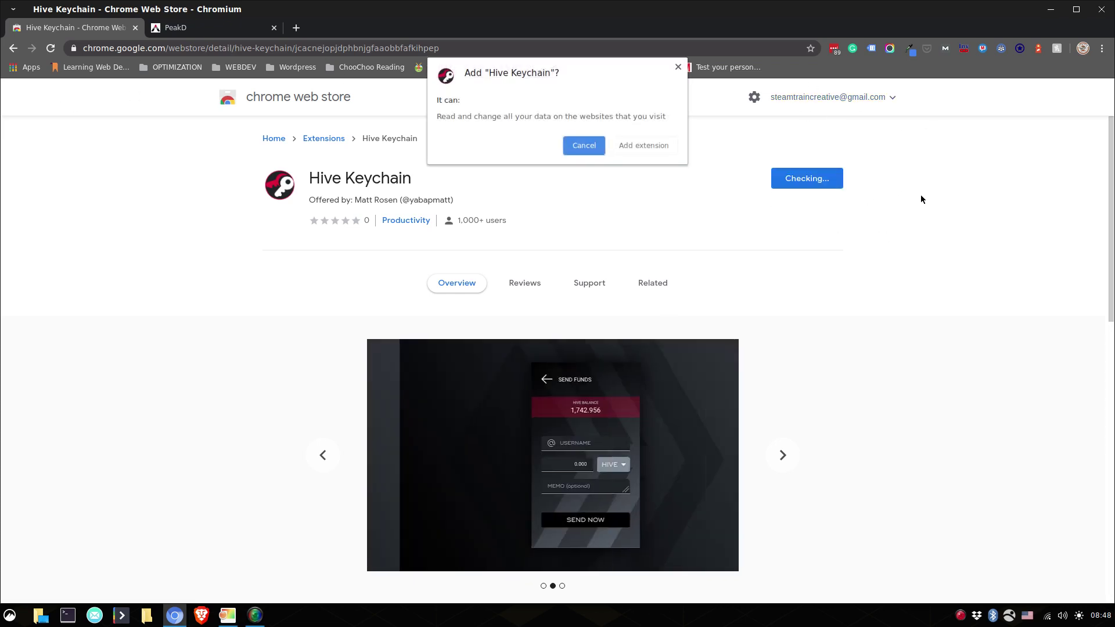
click(629, 143)
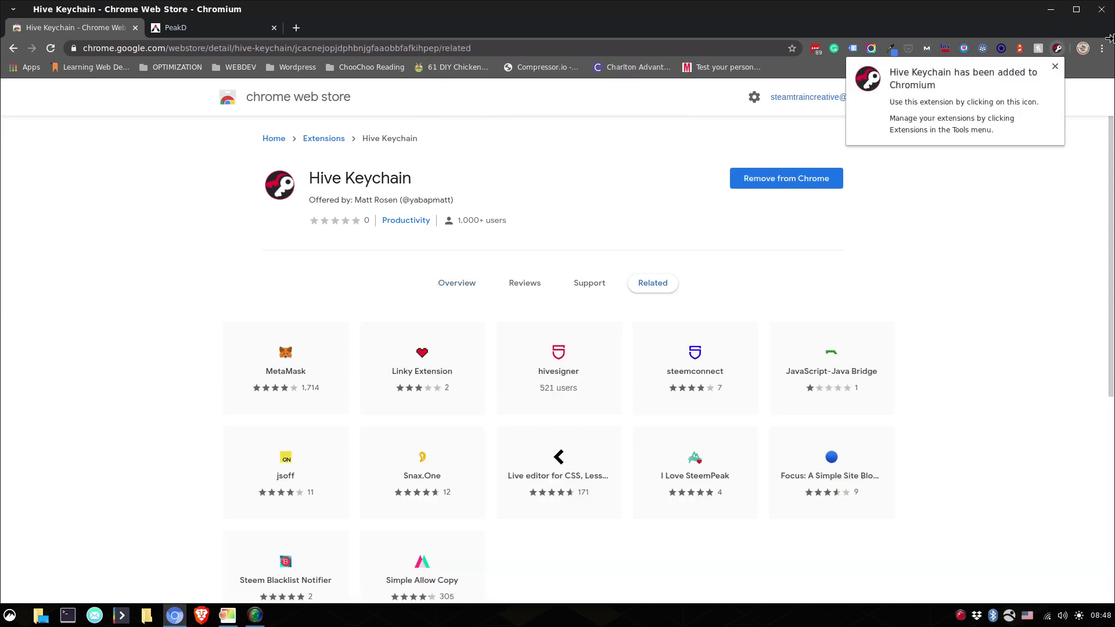
click(1055, 67)
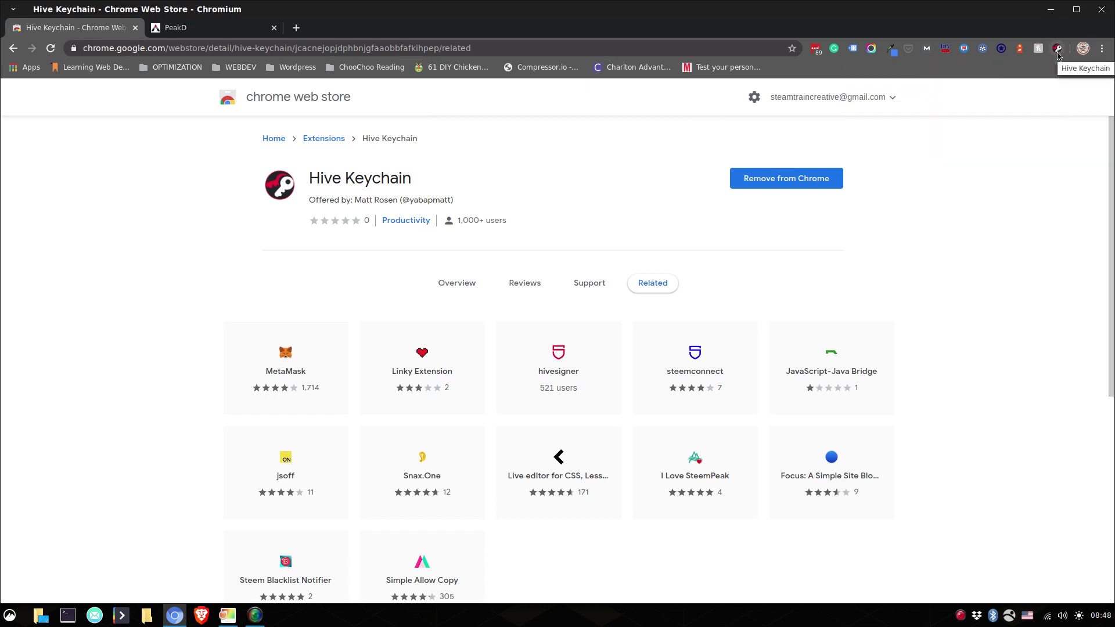
Open Hive Keychain and submit a new wallet password, entered and confirmed.
click(1057, 49)
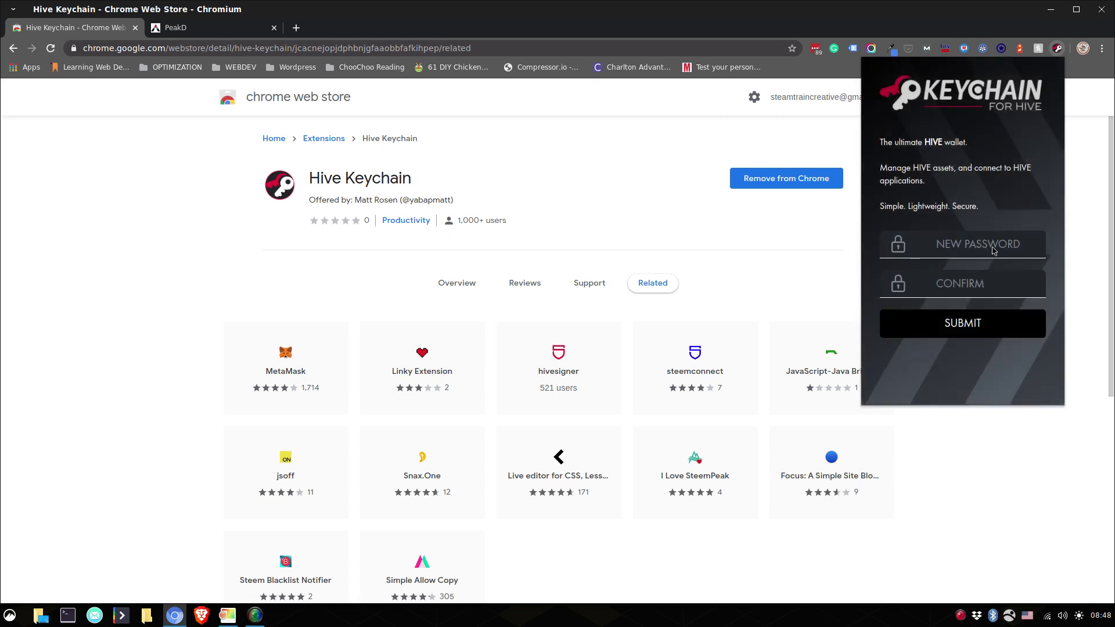
click(981, 245)
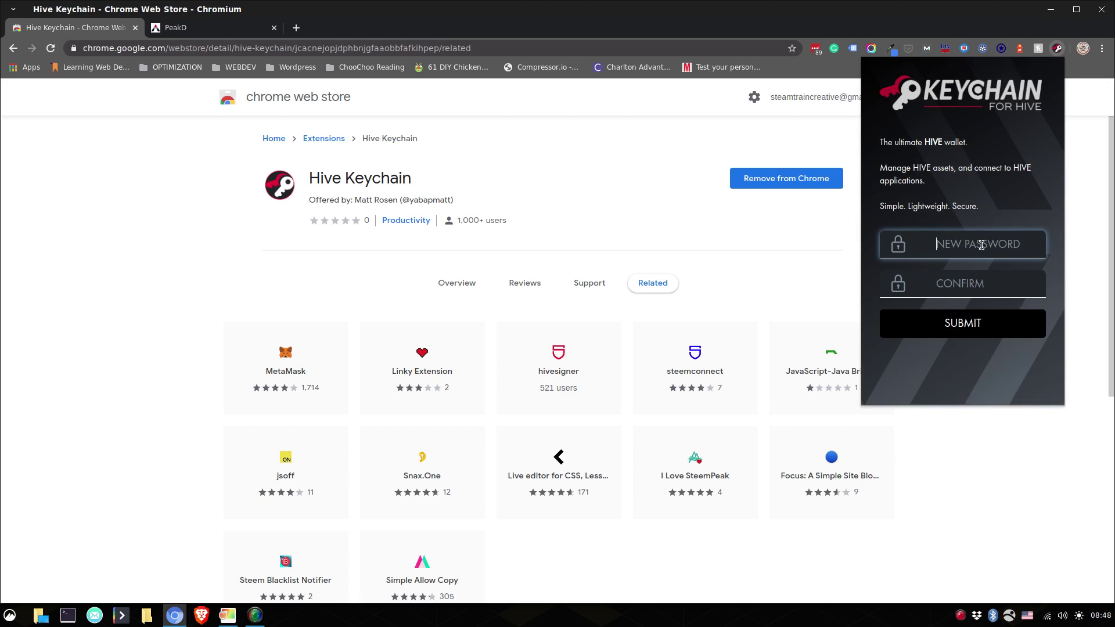
text(******************)
key(Tab)
text(******************)
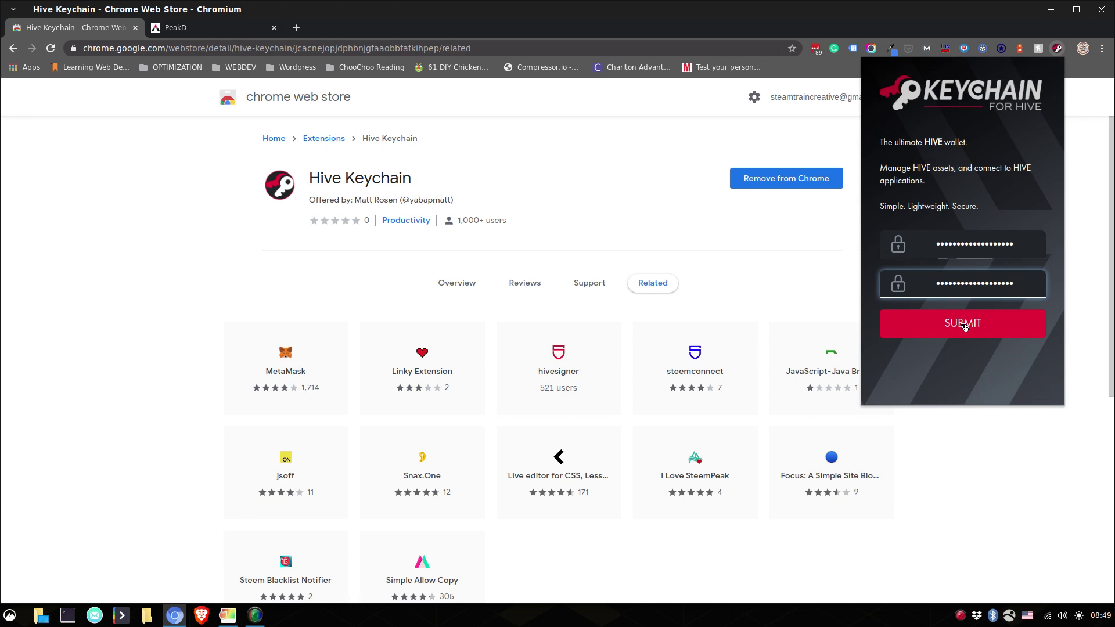
click(964, 326)
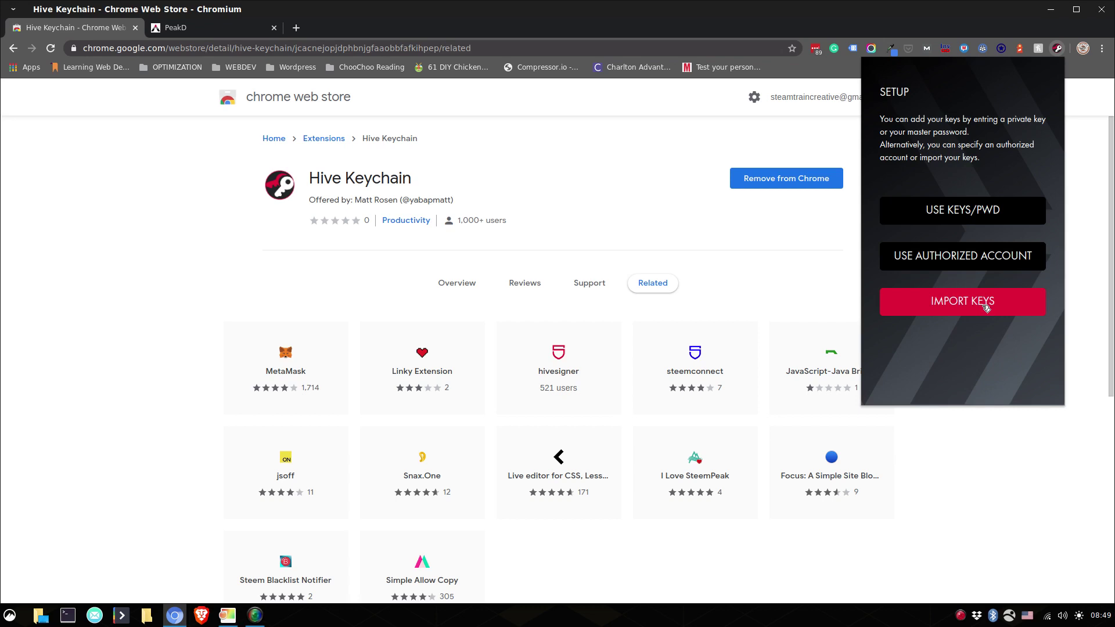
Choose to add the account with keys, enter the Hive username, and consult the key screenshot.
click(985, 219)
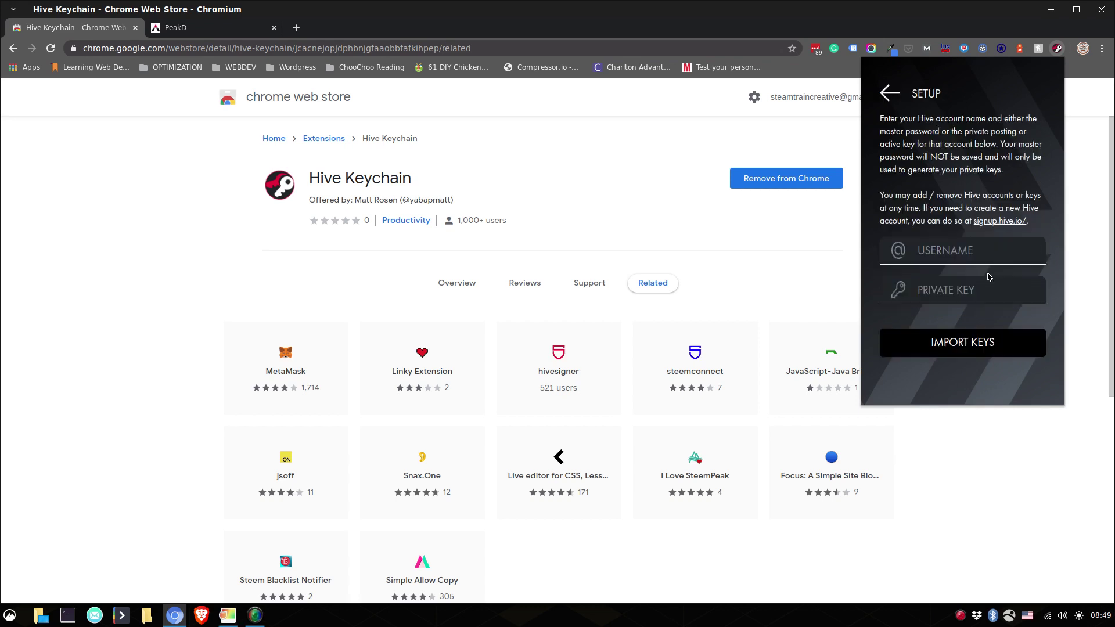
click(983, 254)
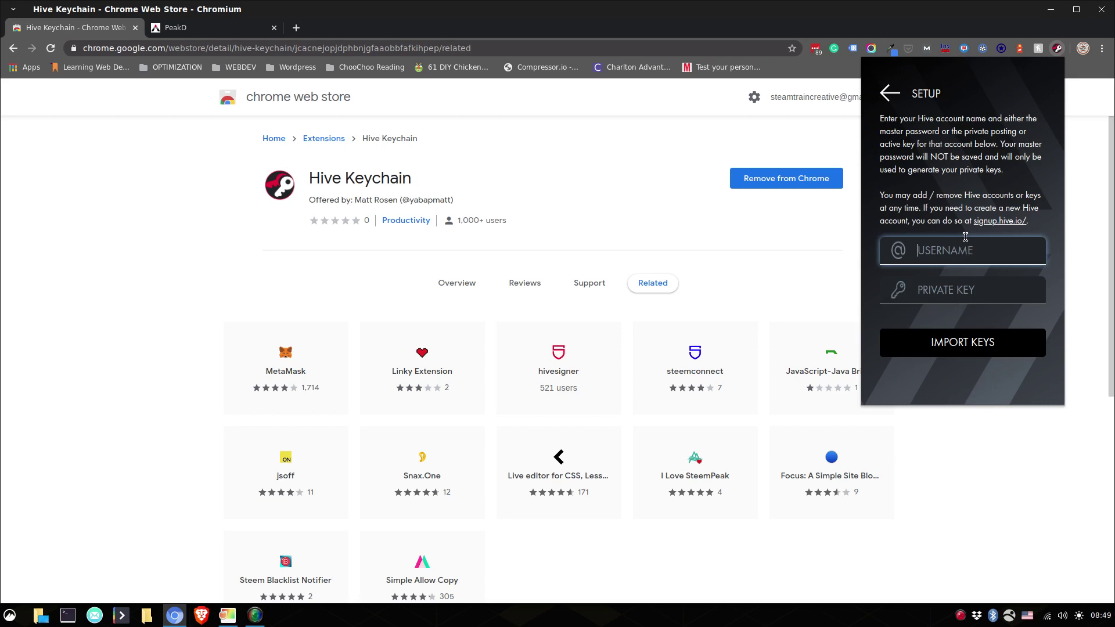
text(cryptoctopus)
key(alt+Tab)
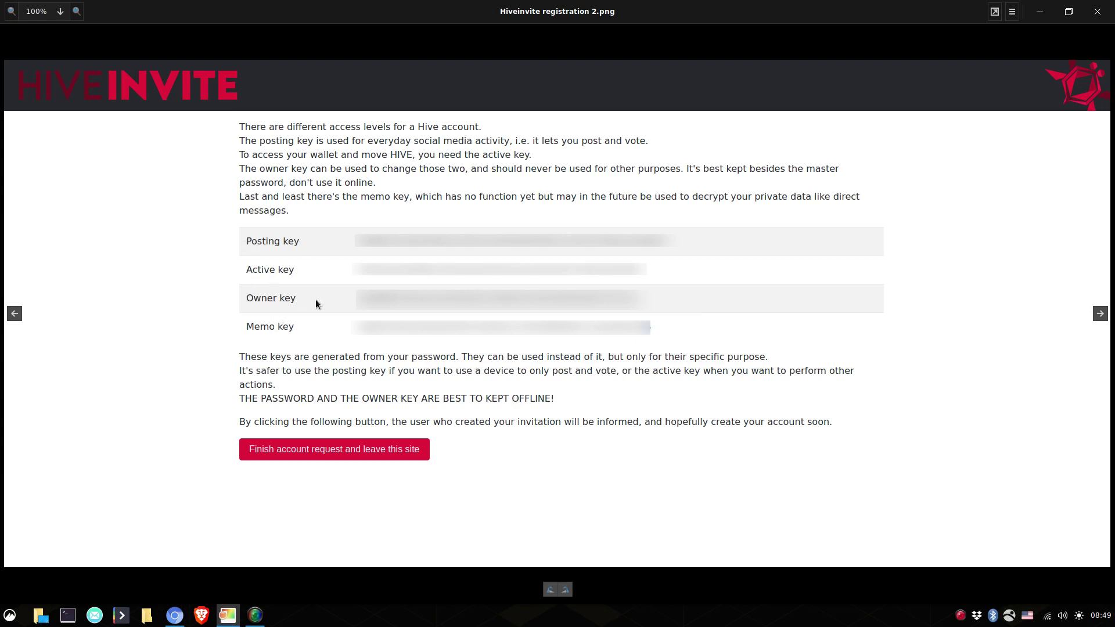
key(alt+Tab)
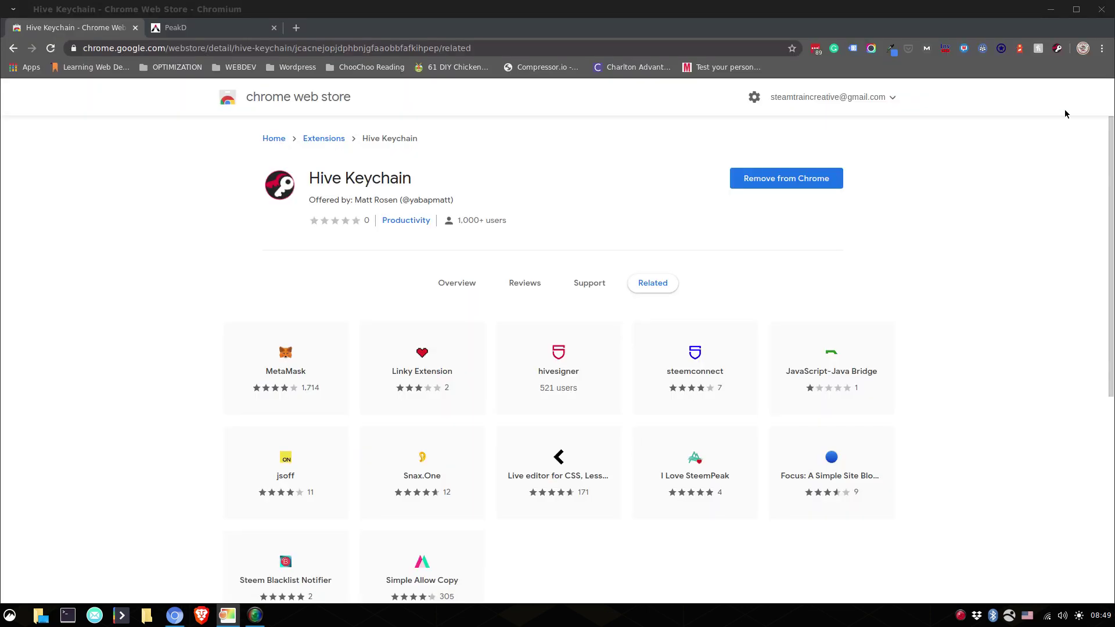
key(alt+Tab)
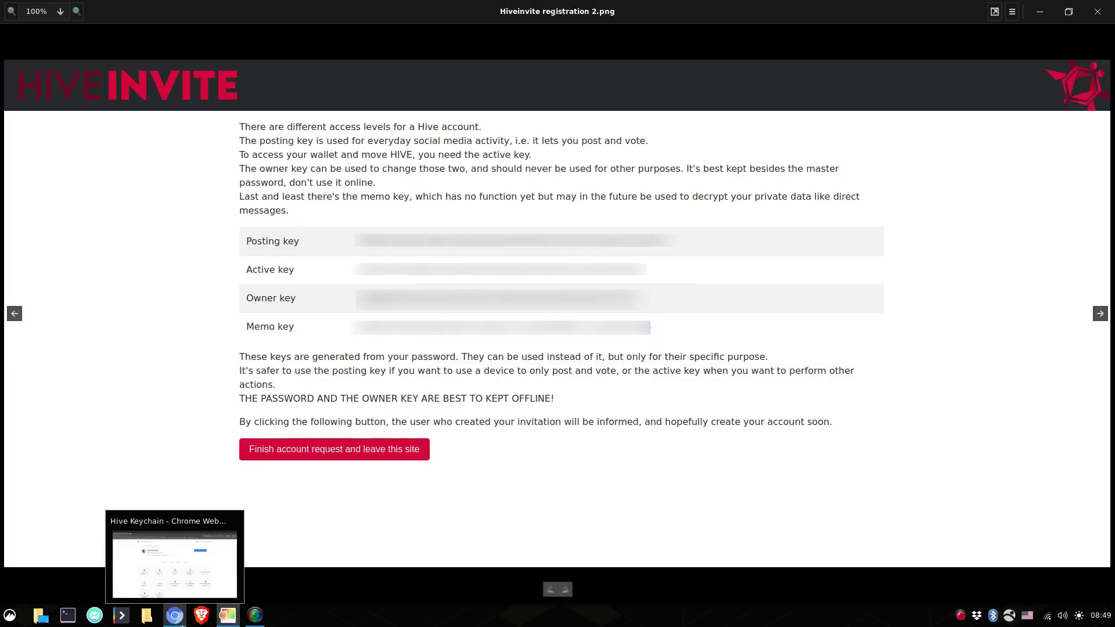
click(175, 616)
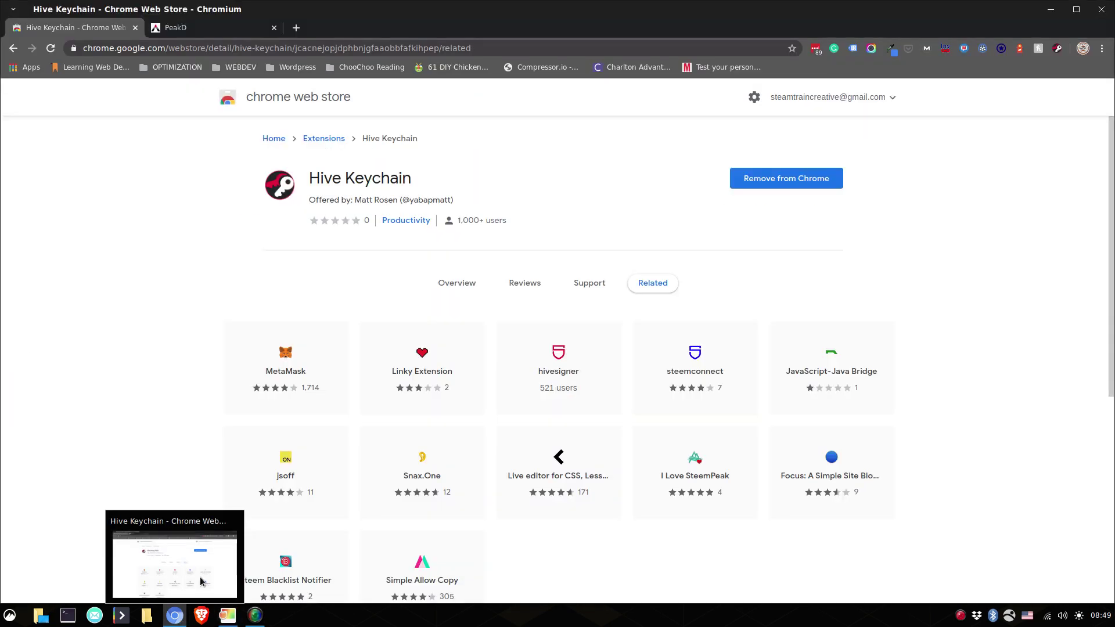
Reopen Keychain, pick the private-key import form, then close the popup.
click(1057, 49)
click(978, 227)
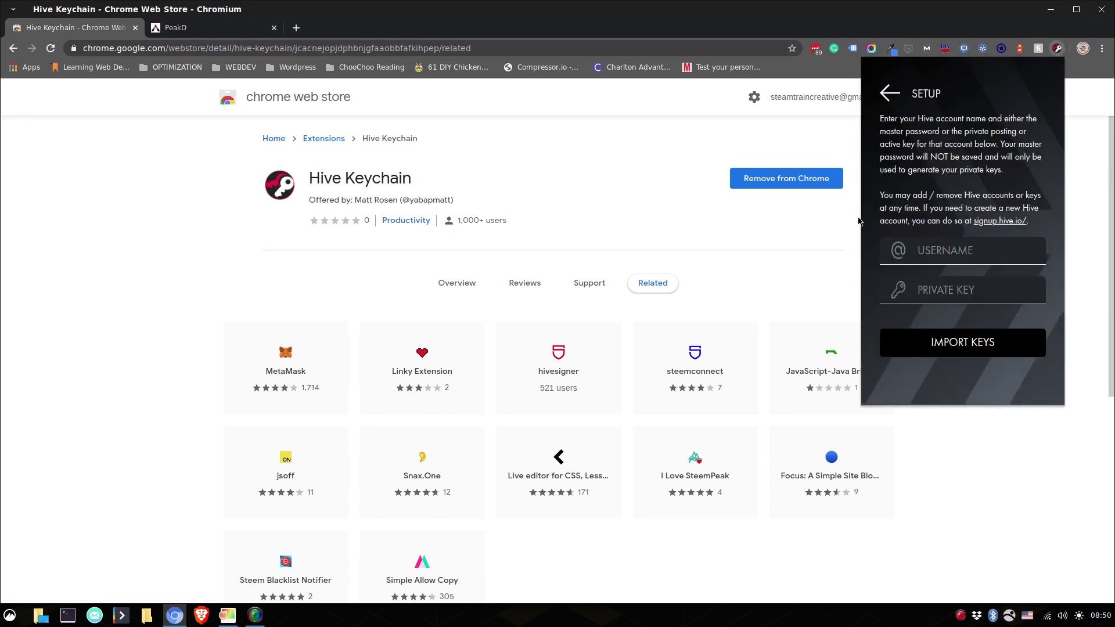
click(962, 294)
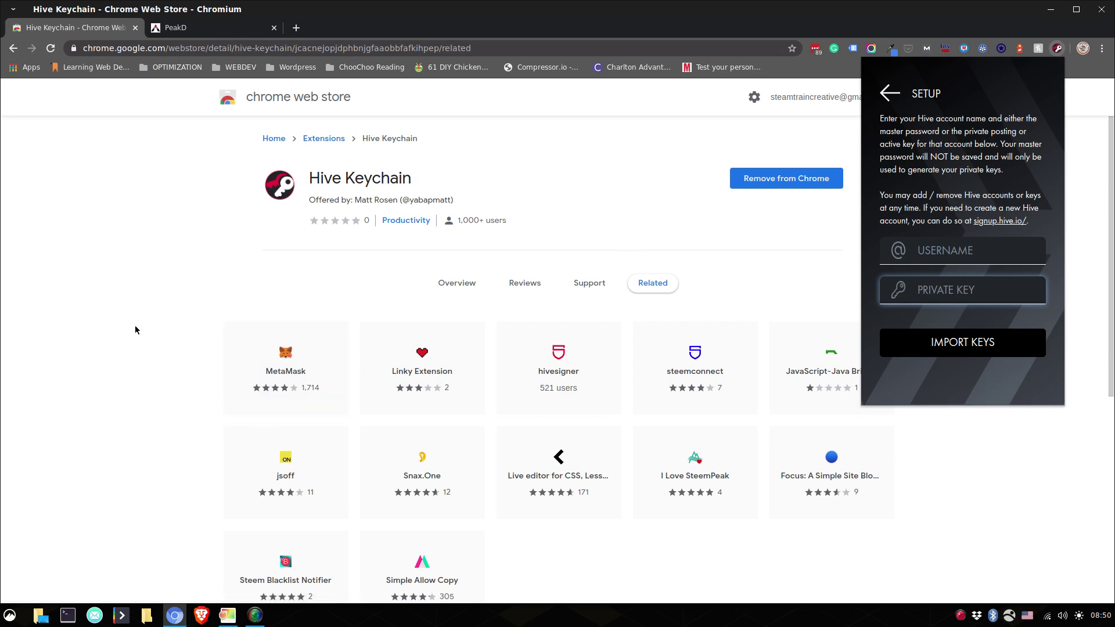
click(160, 342)
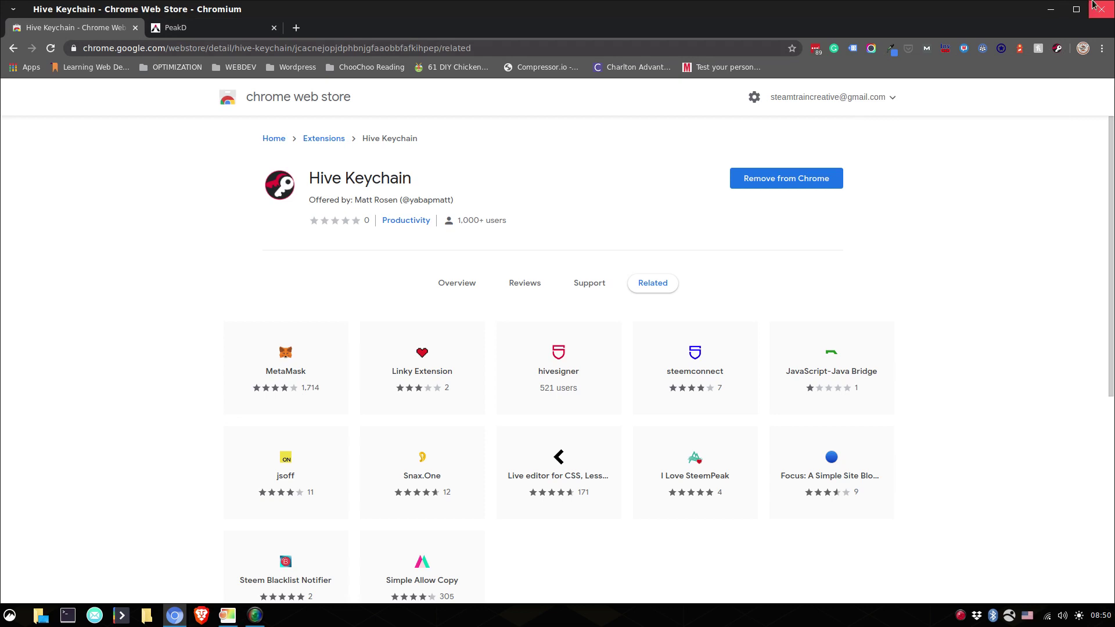
Close the registration screenshot in the image viewer without saving.
key(alt+Tab)
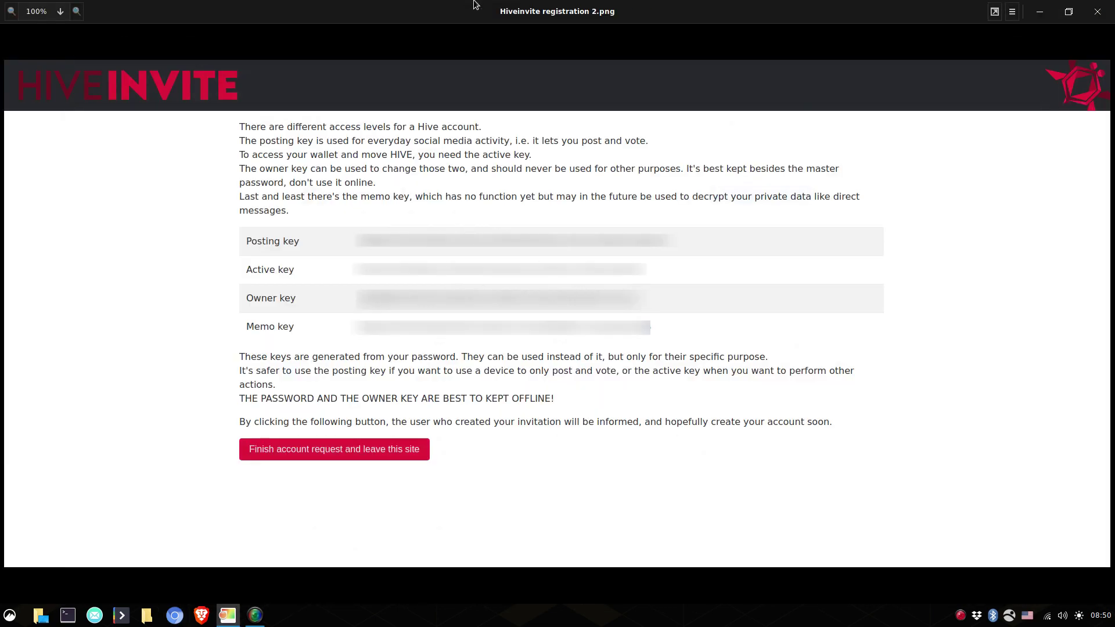
click(1097, 11)
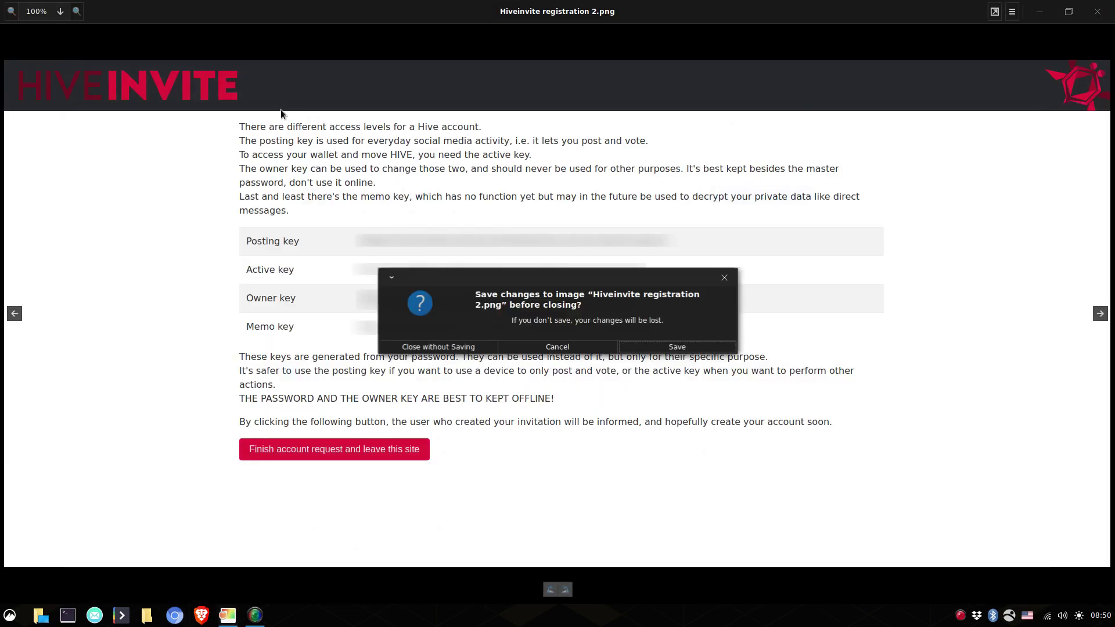
click(438, 348)
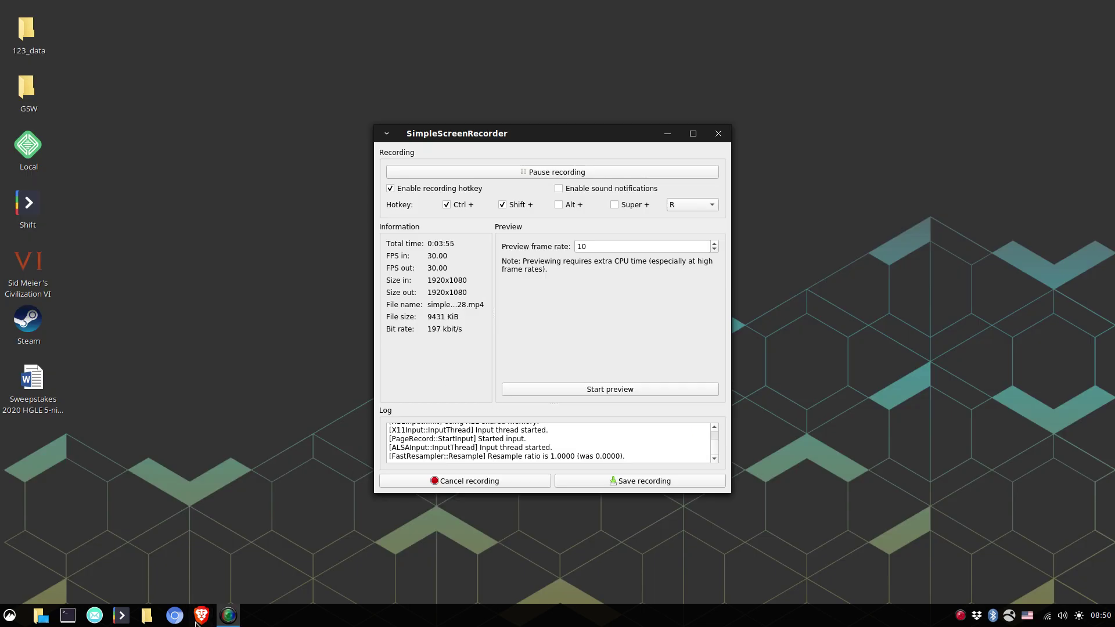
Bring the browser forward and settle on the PeakD tab after checking the Hive feed.
click(571, 173)
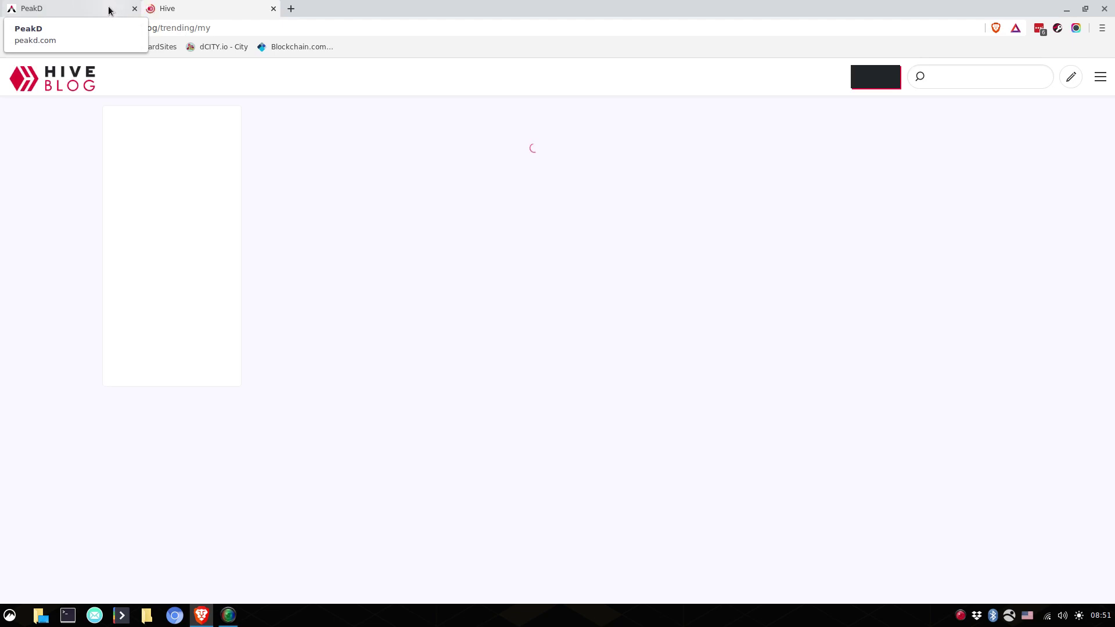
click(108, 10)
key(ctrl+Tab)
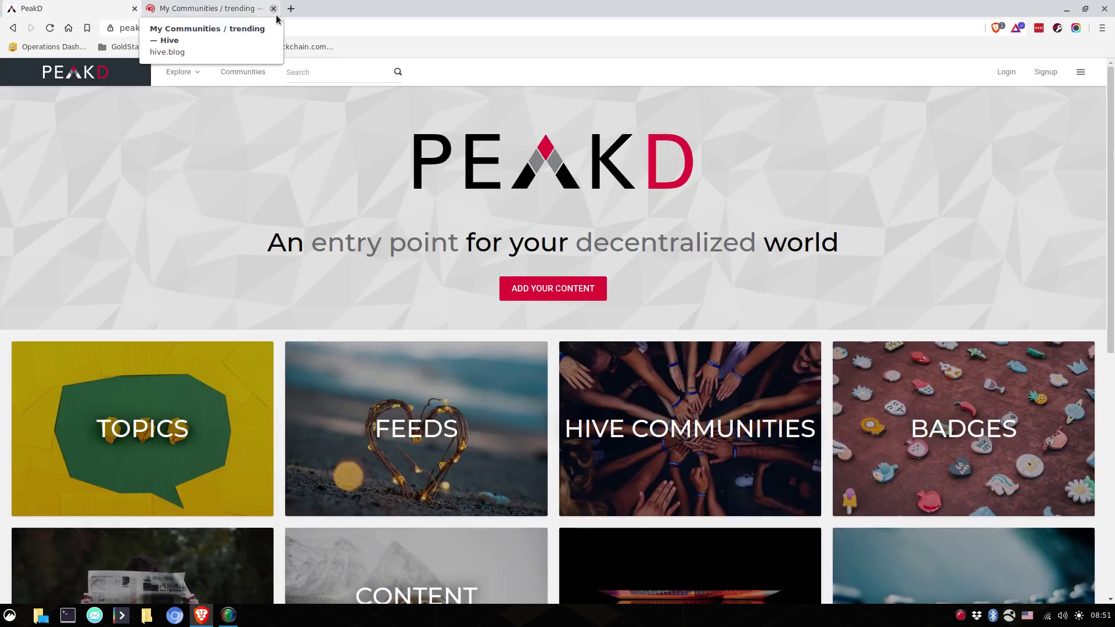
click(89, 9)
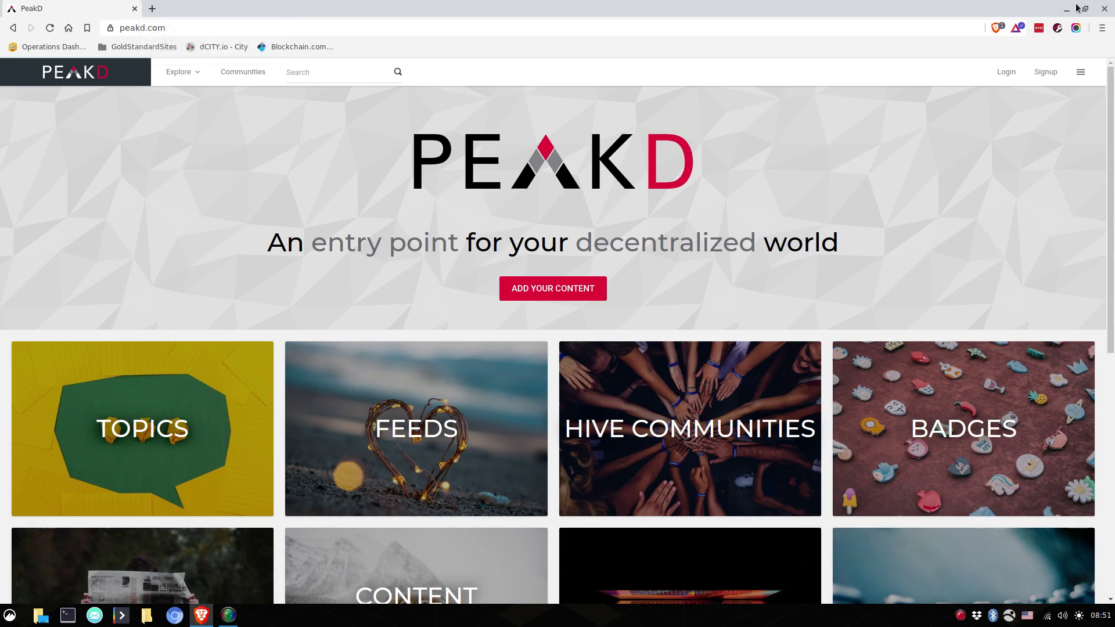
Enter the account username in PeakD's login form and send the Keychain login request.
click(997, 74)
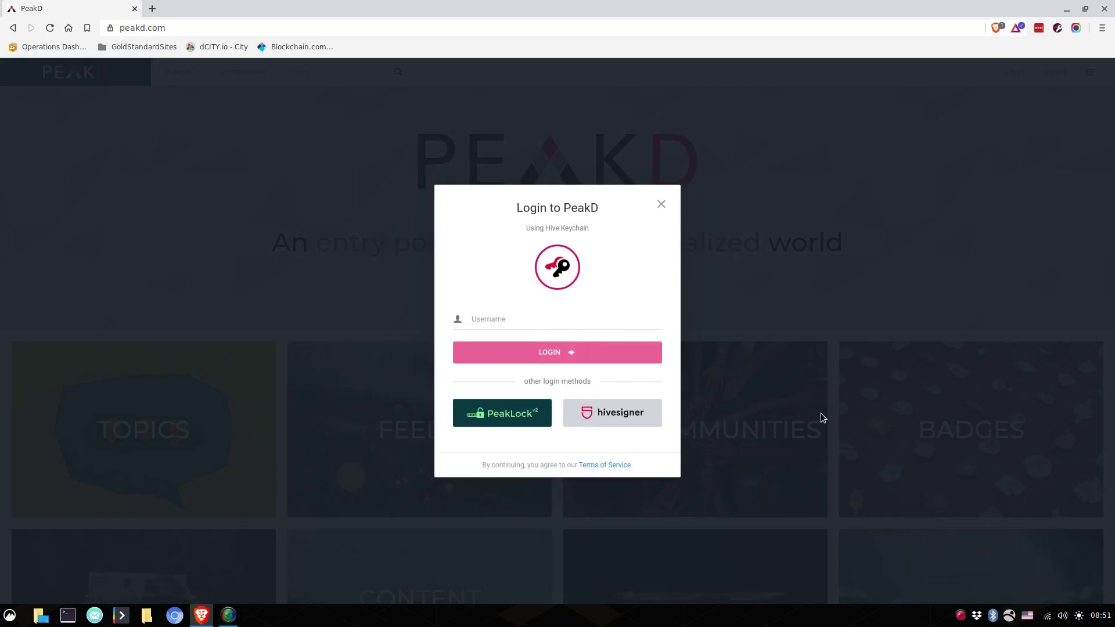
click(490, 329)
text(cryptoctopus)
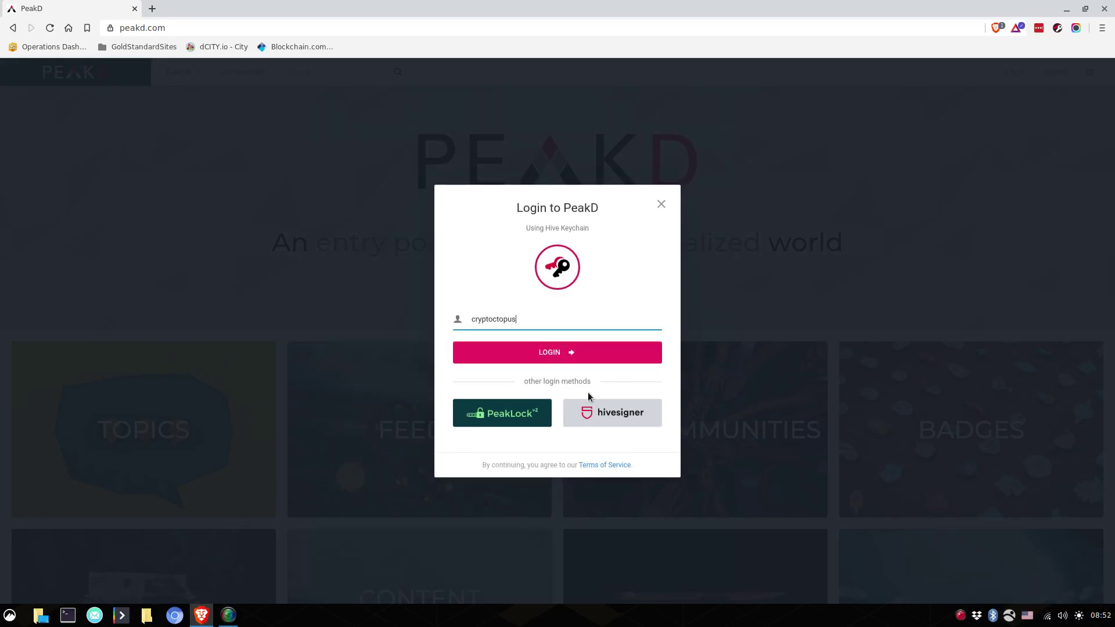
click(567, 361)
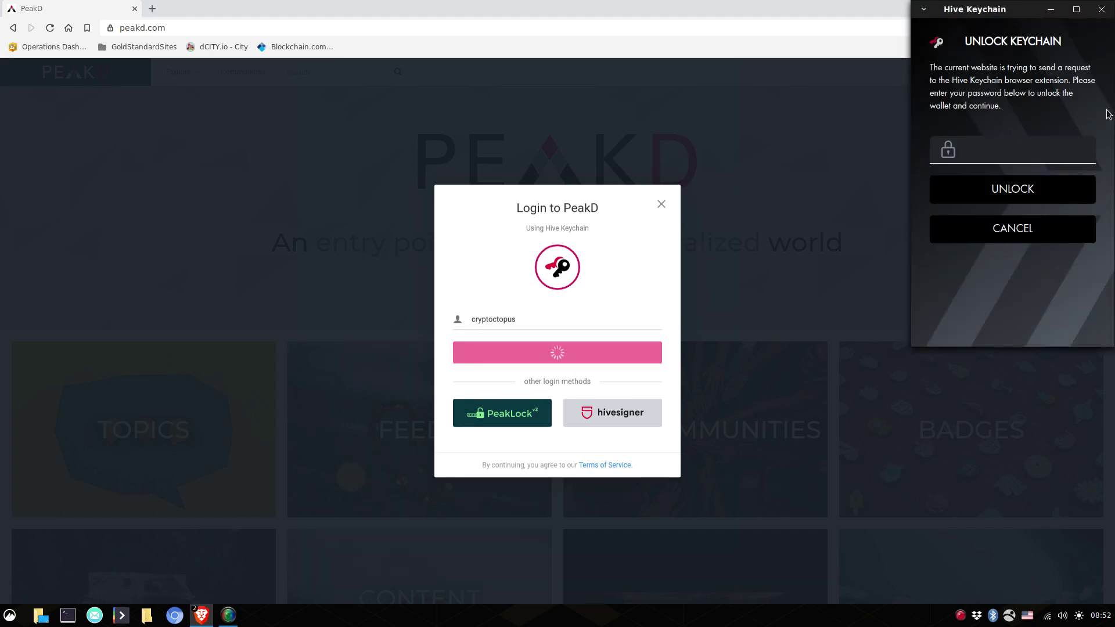
Unlock Keychain with the wallet password, approve the login message, and close the account menu.
click(1022, 152)
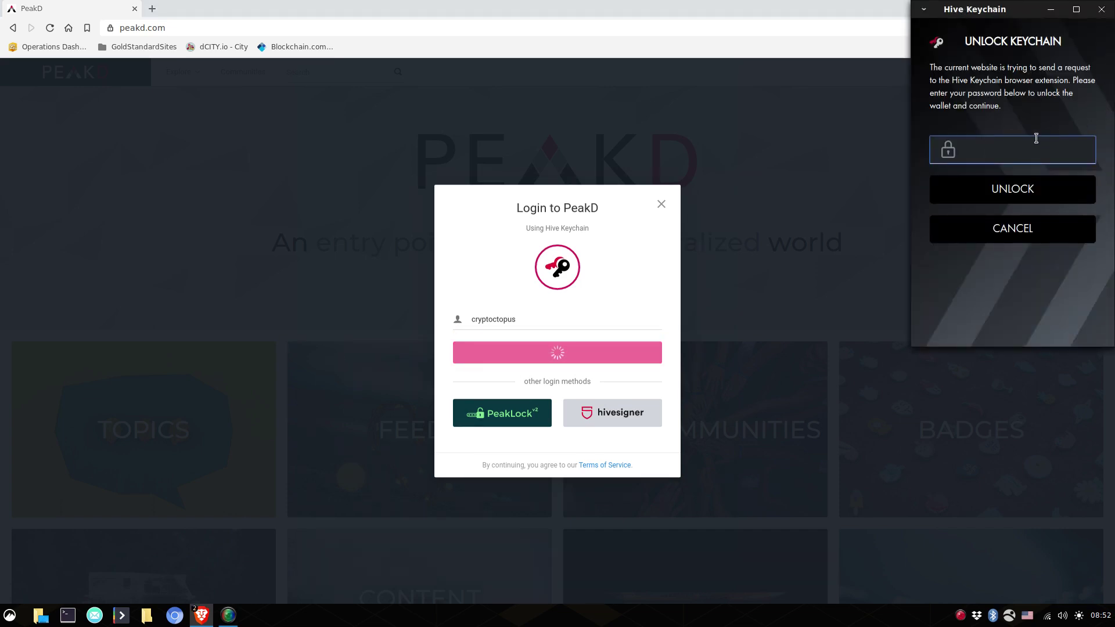
text(*******************)
key(Return)
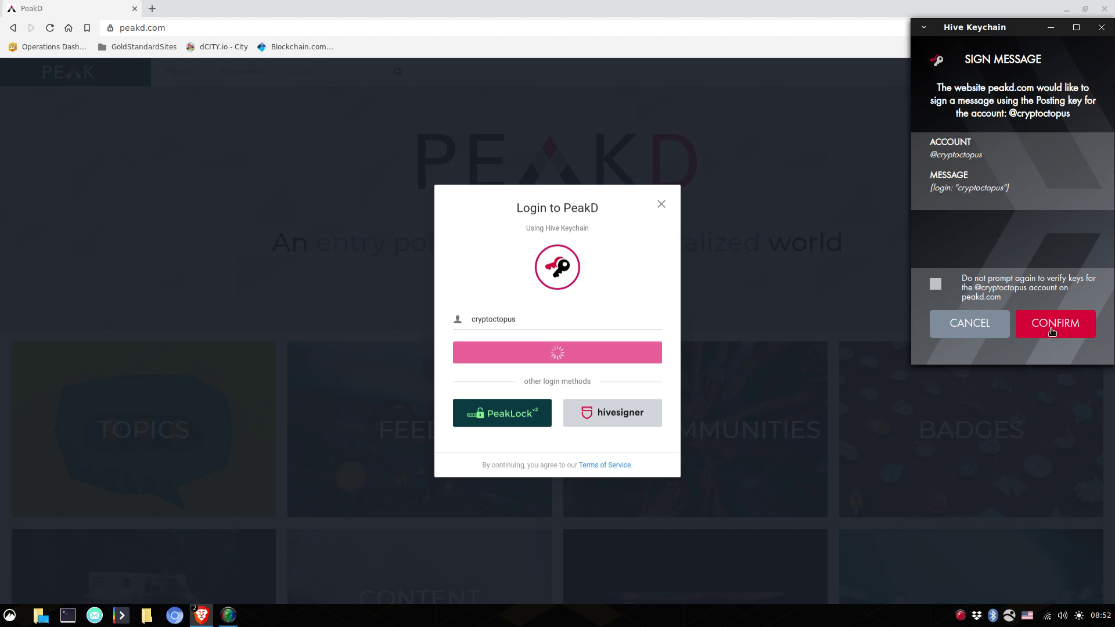
click(1048, 324)
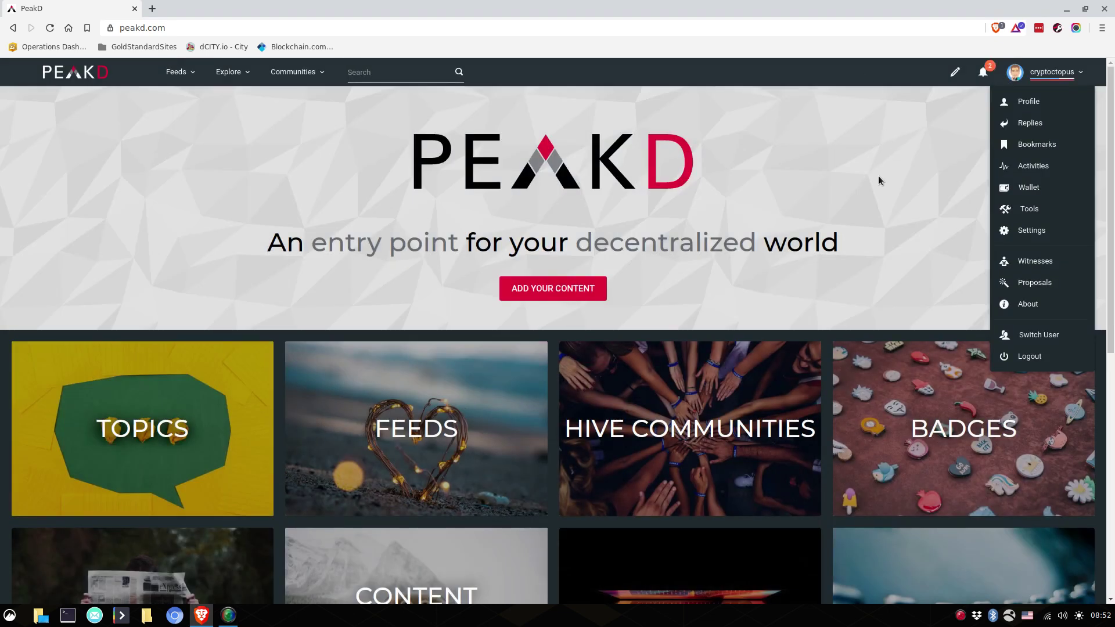
click(878, 175)
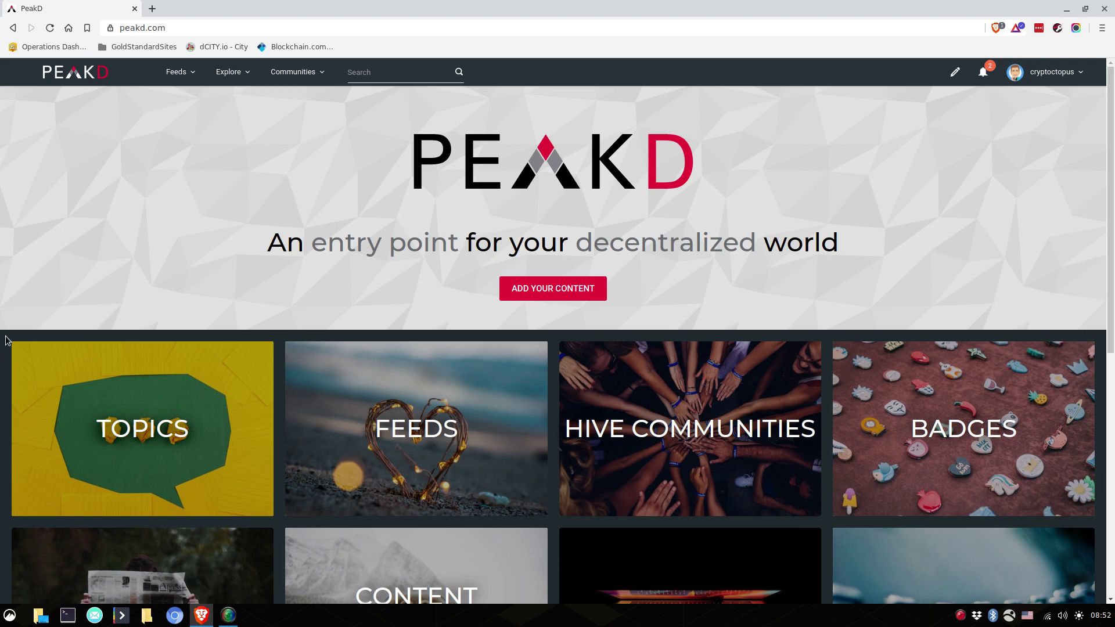
Open All communities from the Communities menu and search for 'Learn'.
click(322, 77)
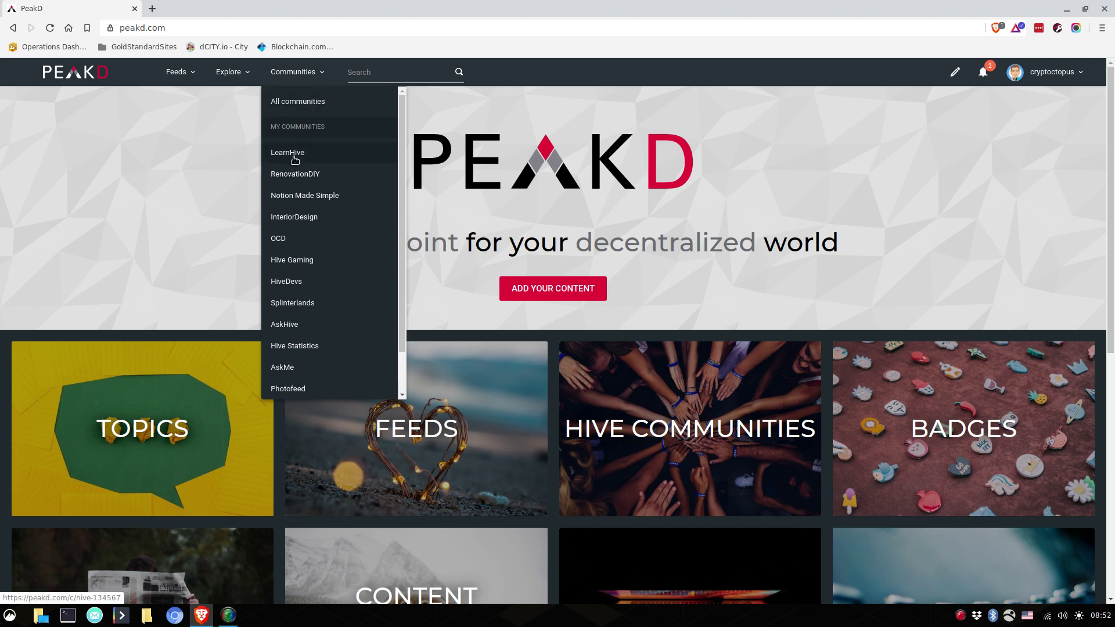
click(305, 103)
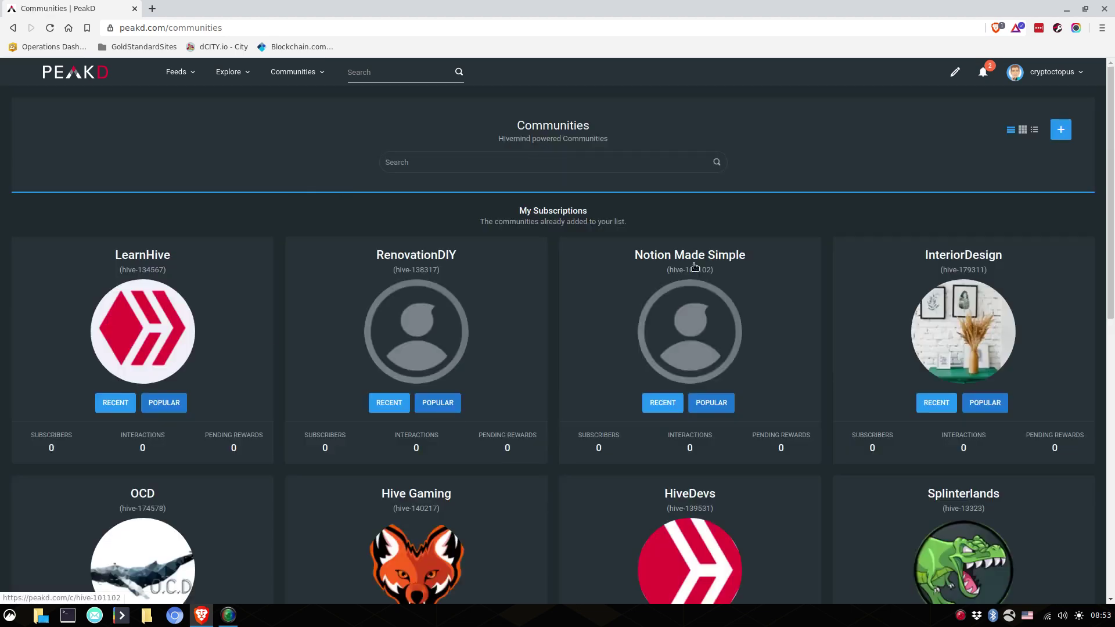
text(LearnHive)
scroll(233, 163, down, 3)
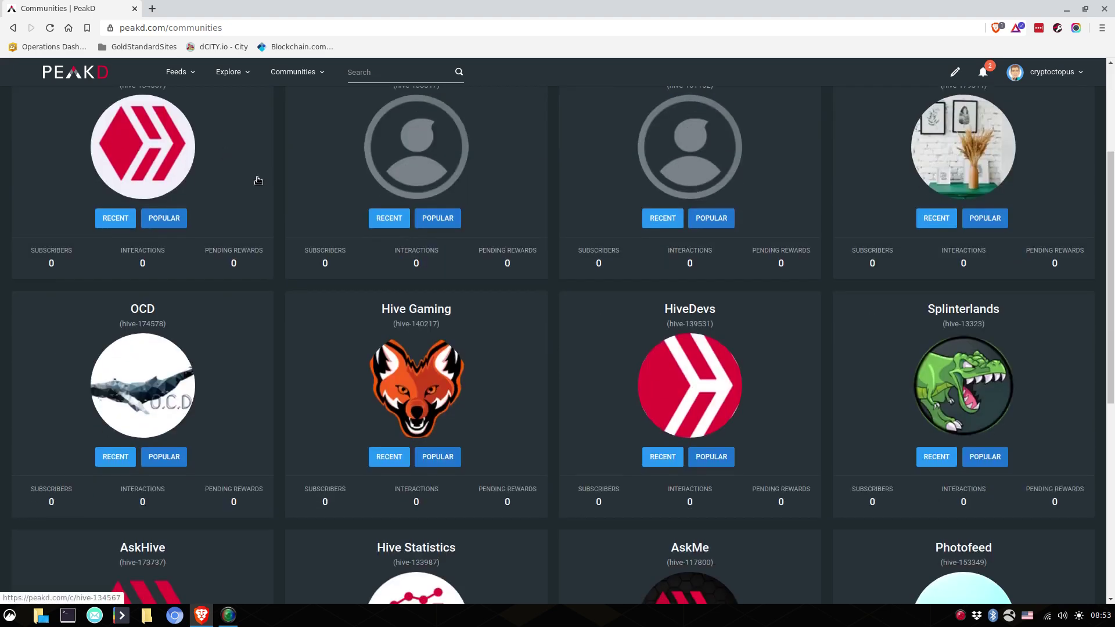
scroll(308, 243, up, 4)
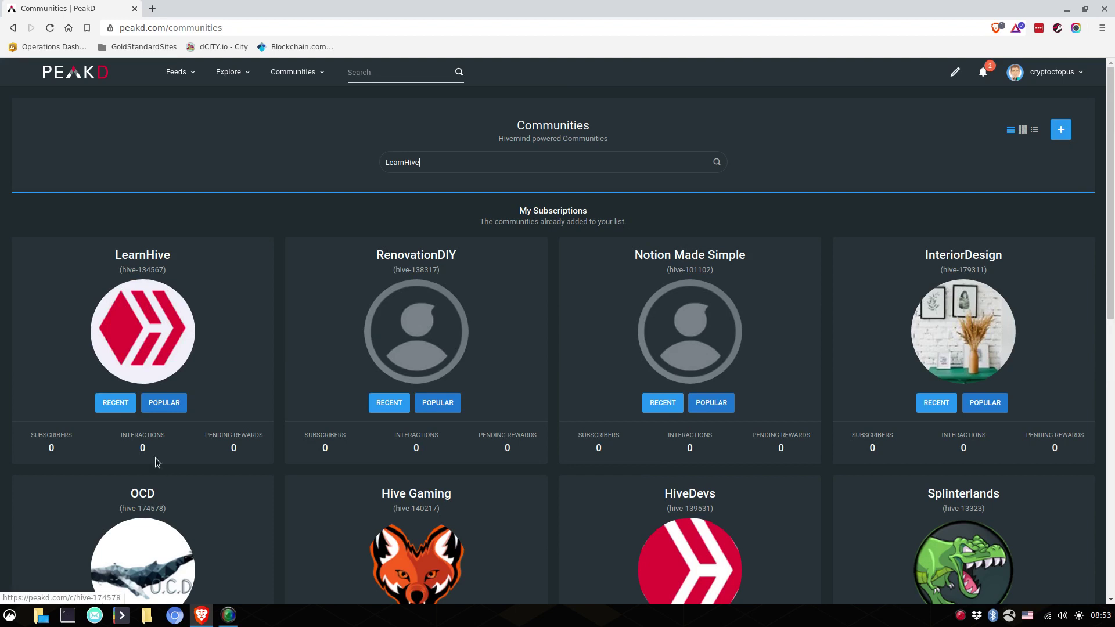
Open the LearnHive community, start a new post, and focus the Title field.
click(162, 334)
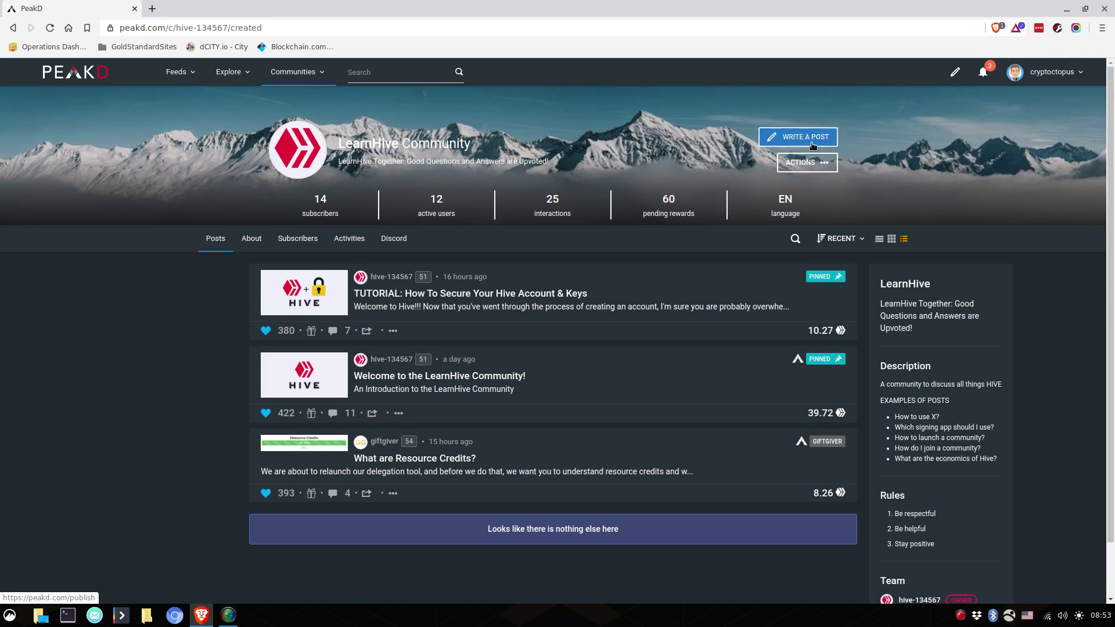
click(812, 145)
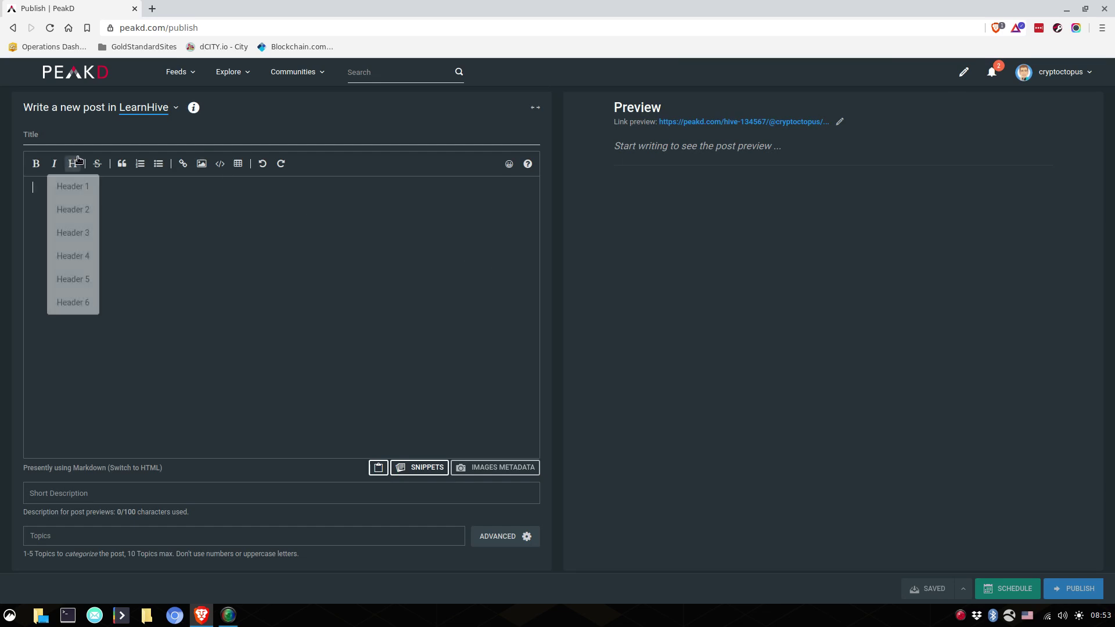
click(97, 139)
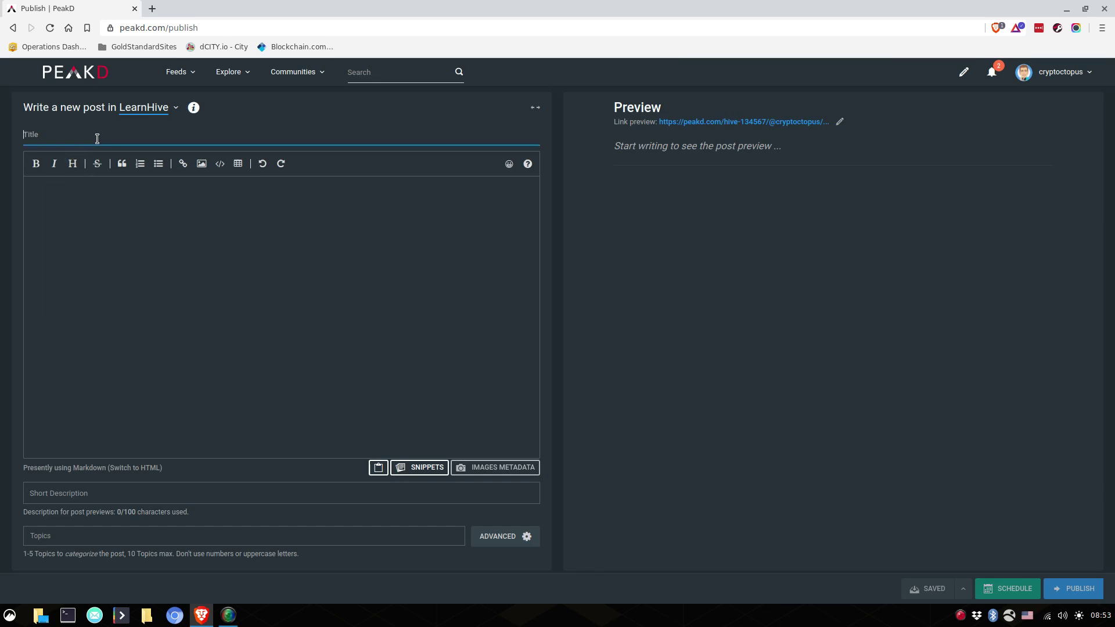
Title the post 'Introduce Myself' and type 'Hi how are you doing' in the body.
text(Intod)
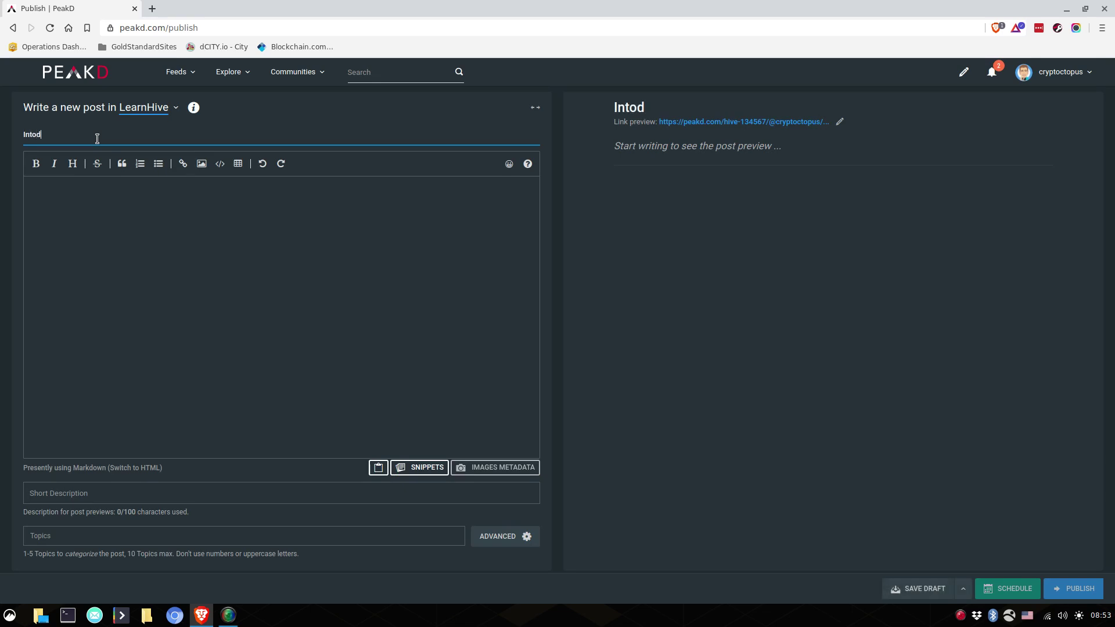
key(BackSpace)
key(BackSpace)
text(roduce Myse)
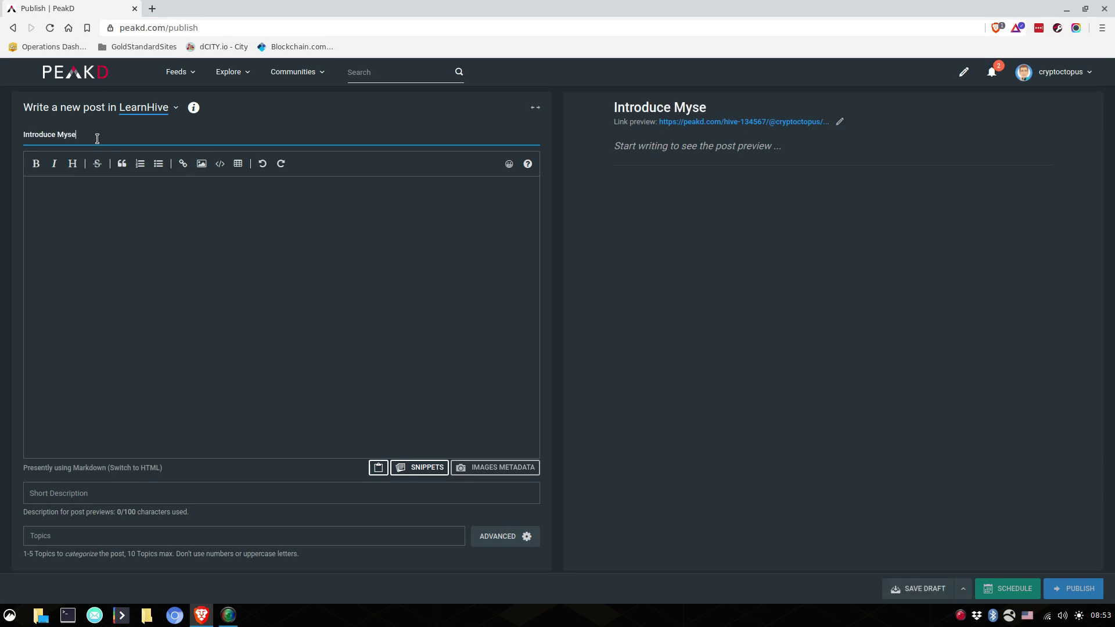
text(lf)
click(90, 195)
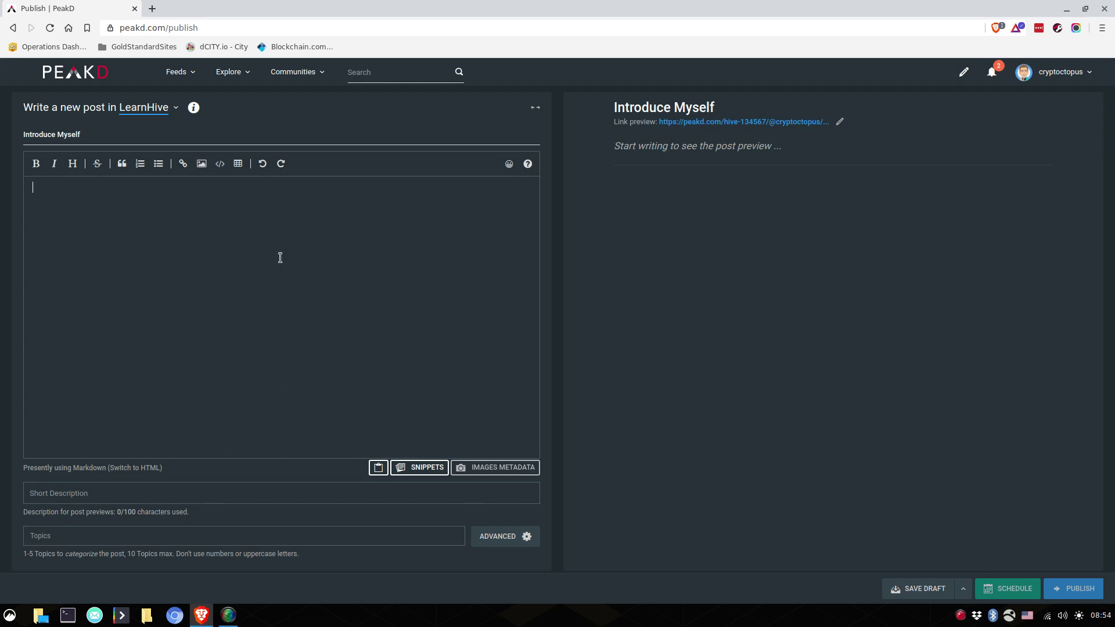
text(Hi h)
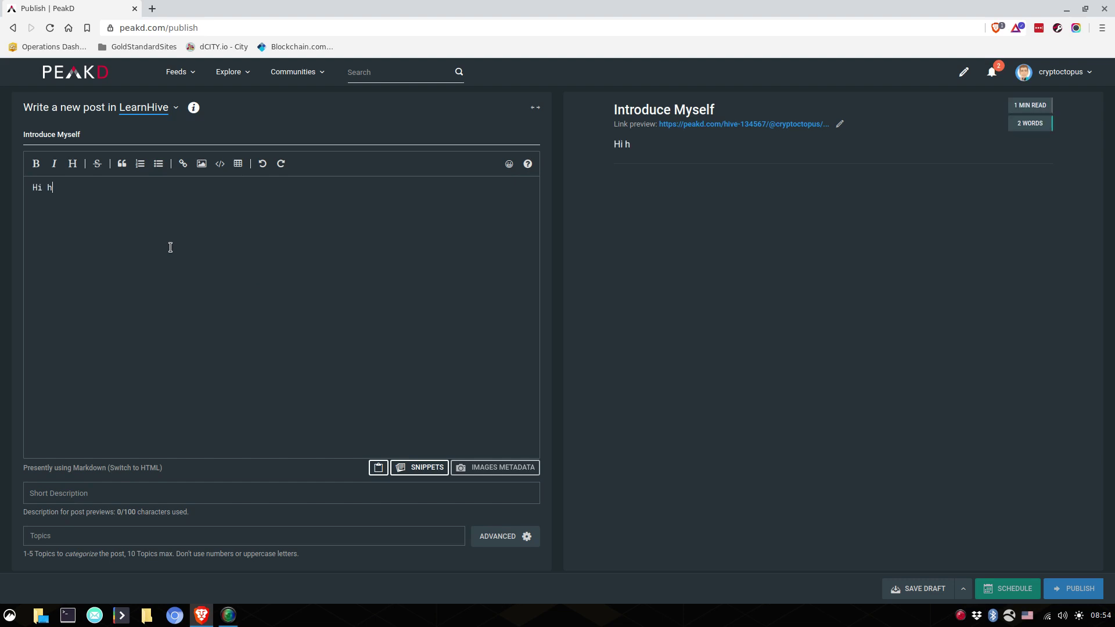
text(ow are you doing)
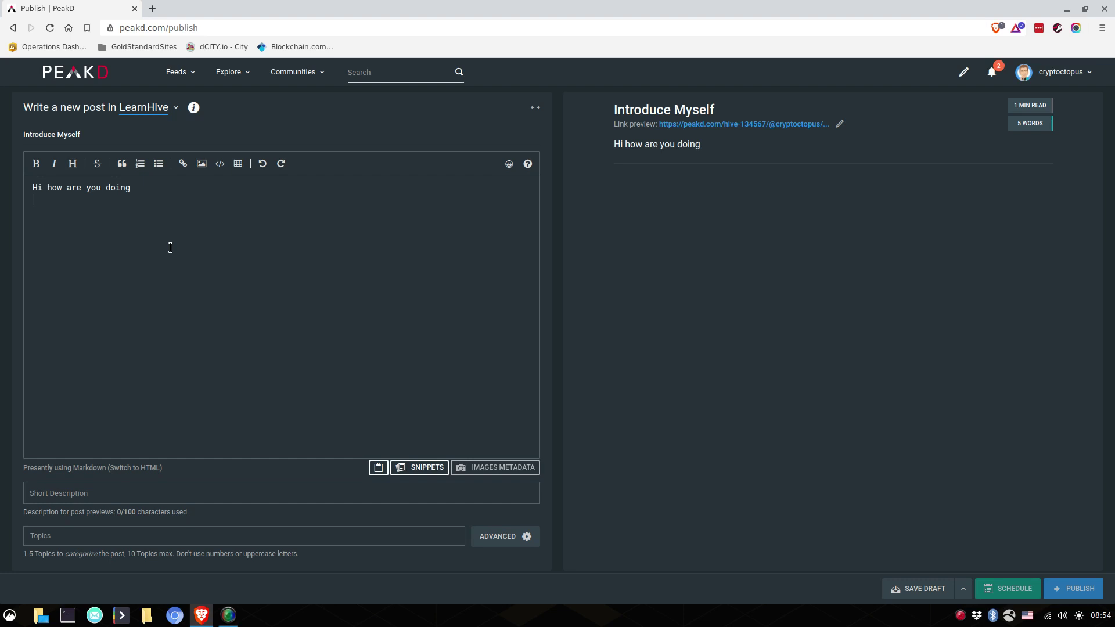
Turn the greeting 'Hi how are you doing' into a Header 1 heading.
click(131, 468)
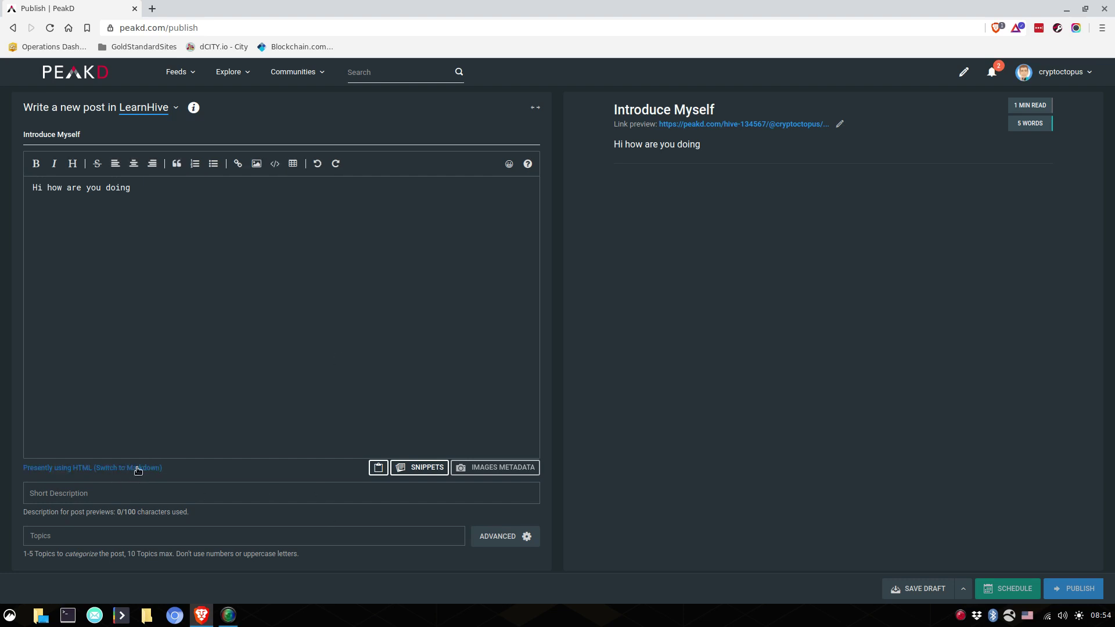
triple_click(161, 192)
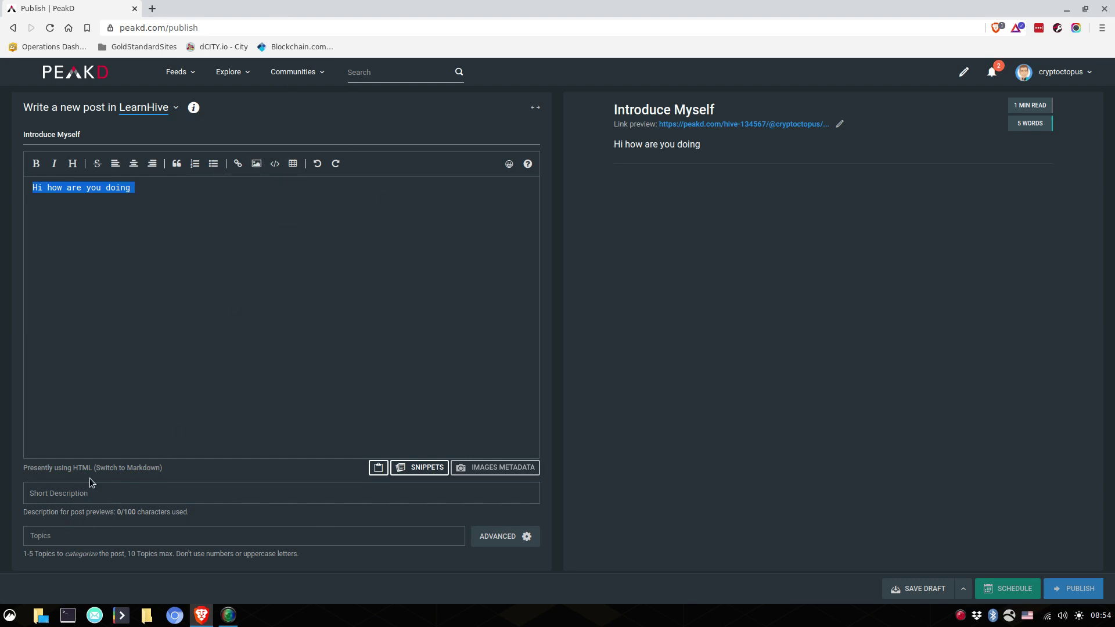
click(116, 468)
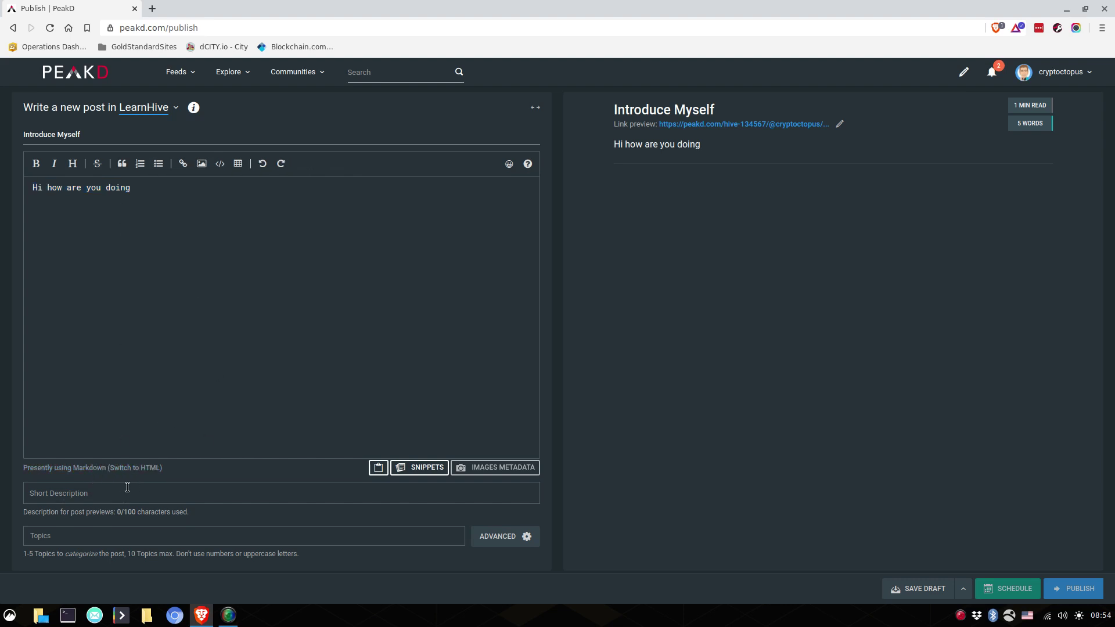
click(122, 468)
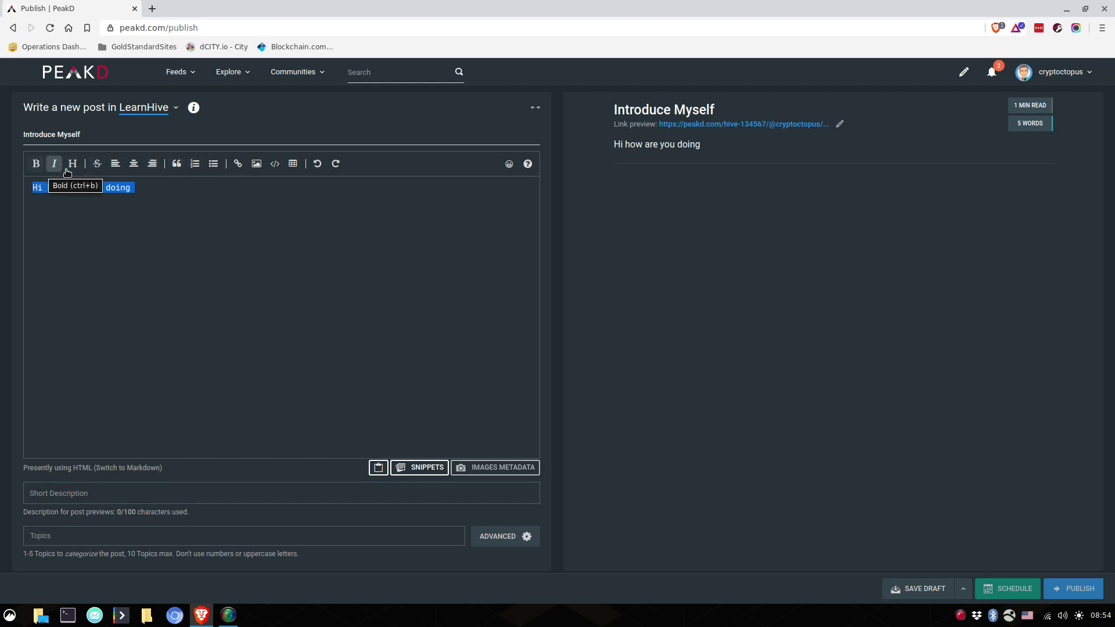
mouse_move(73, 164)
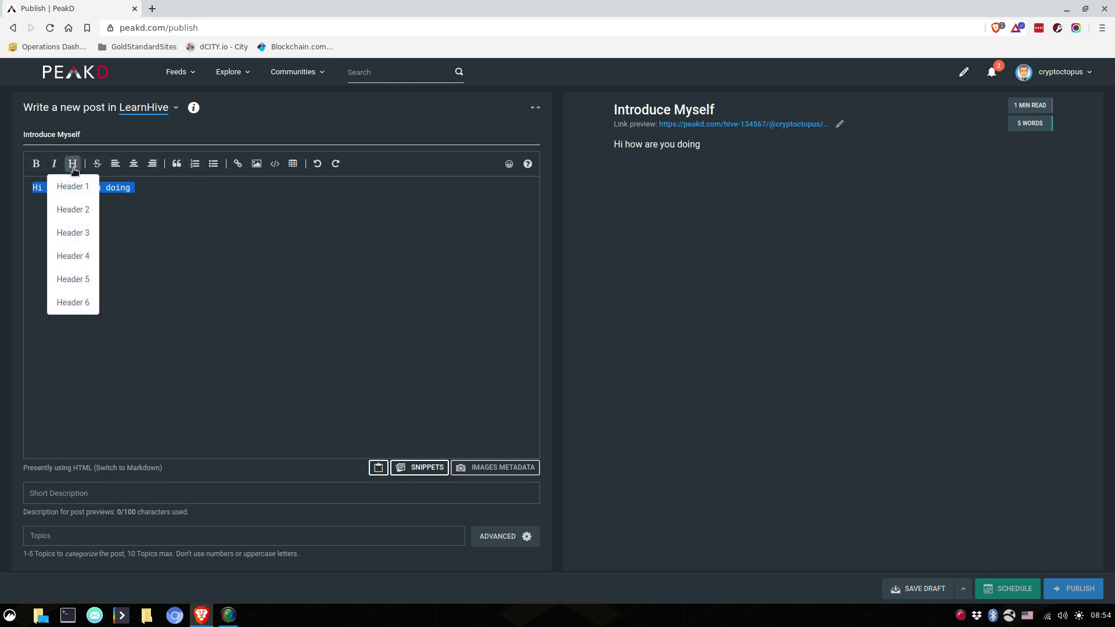
click(73, 187)
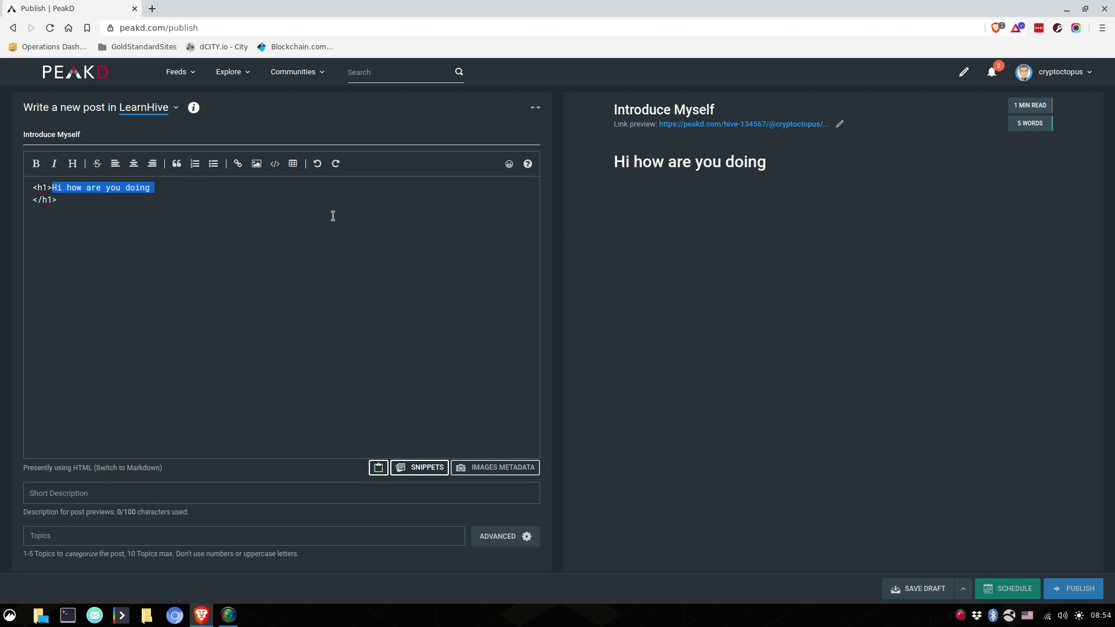
Add the line 'I am new to this. Please help me!' below it and tag the post introducemyself.
click(203, 230)
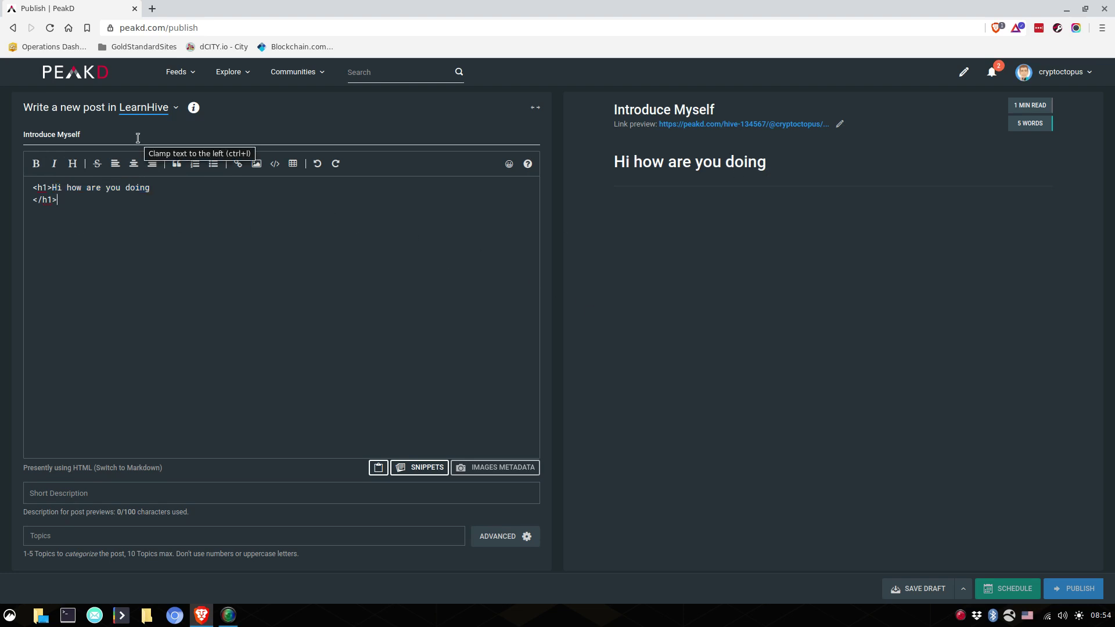
text(I am new to this. )
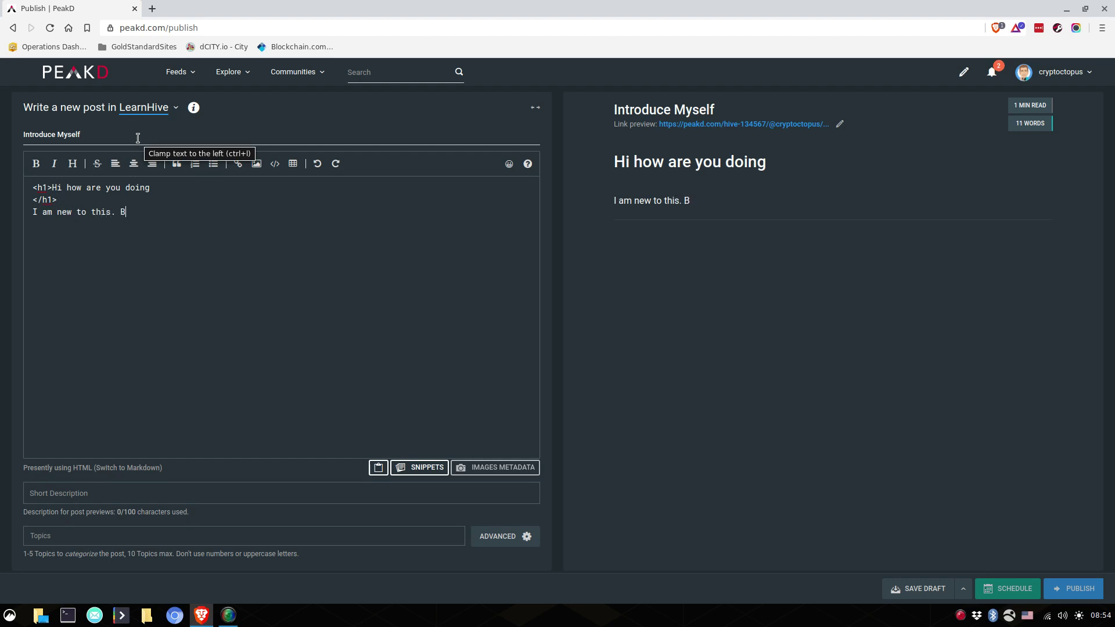
text(Please help ne)
key(BackSpace)
text(me!)
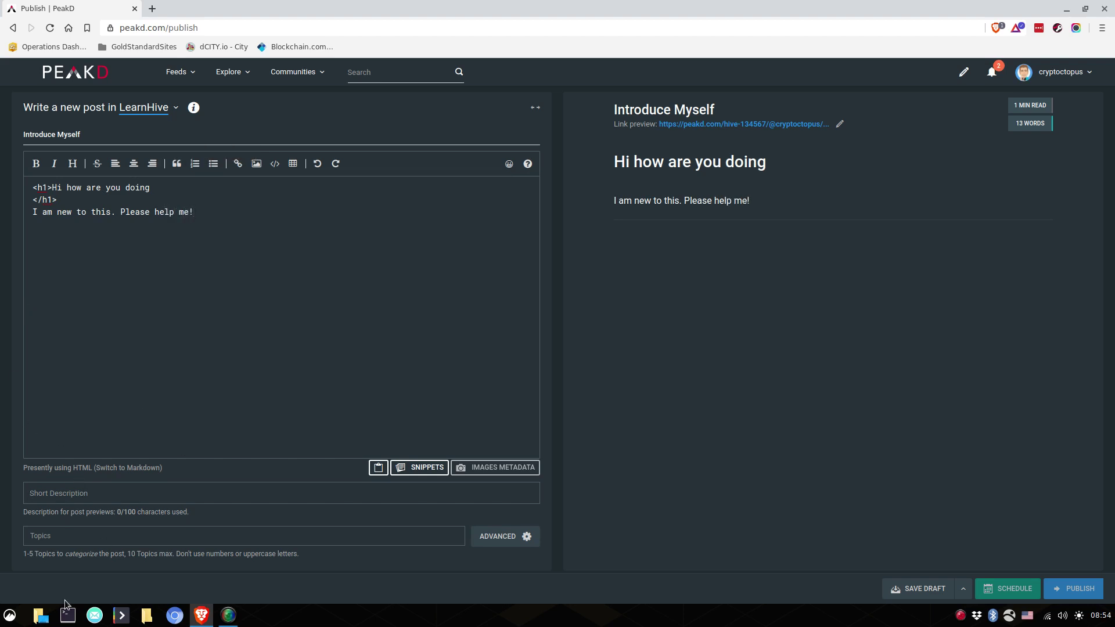
text(introducemyself)
key(Return)
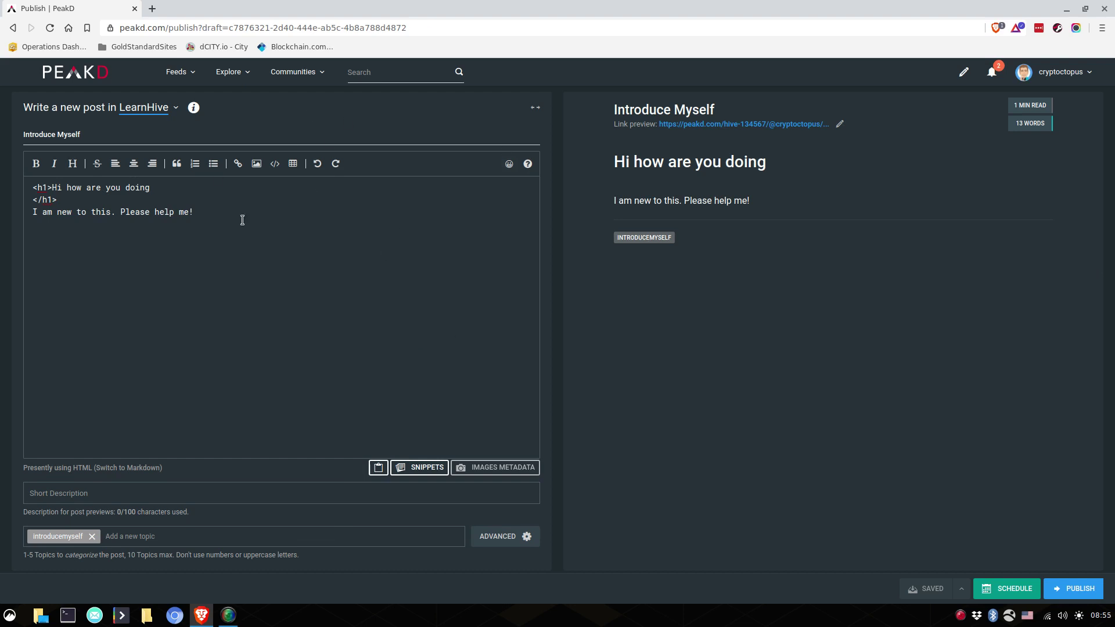
Go to the LearnHive community and open its pinned 'Welcome to the LearnHive Community!' post.
click(306, 72)
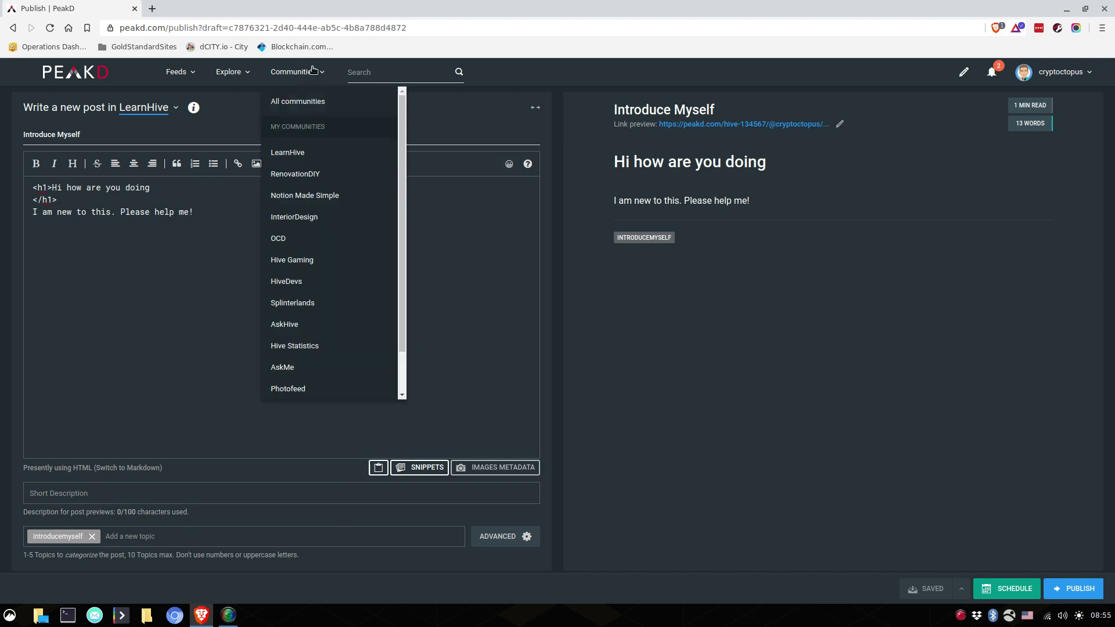
click(299, 153)
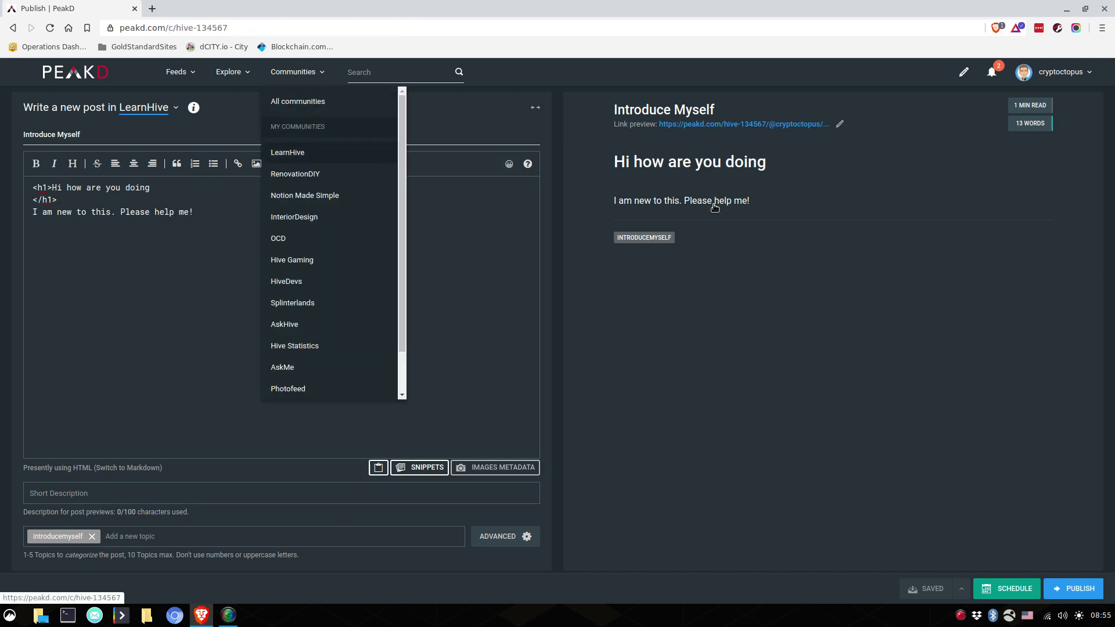
scroll(468, 311, down, 2)
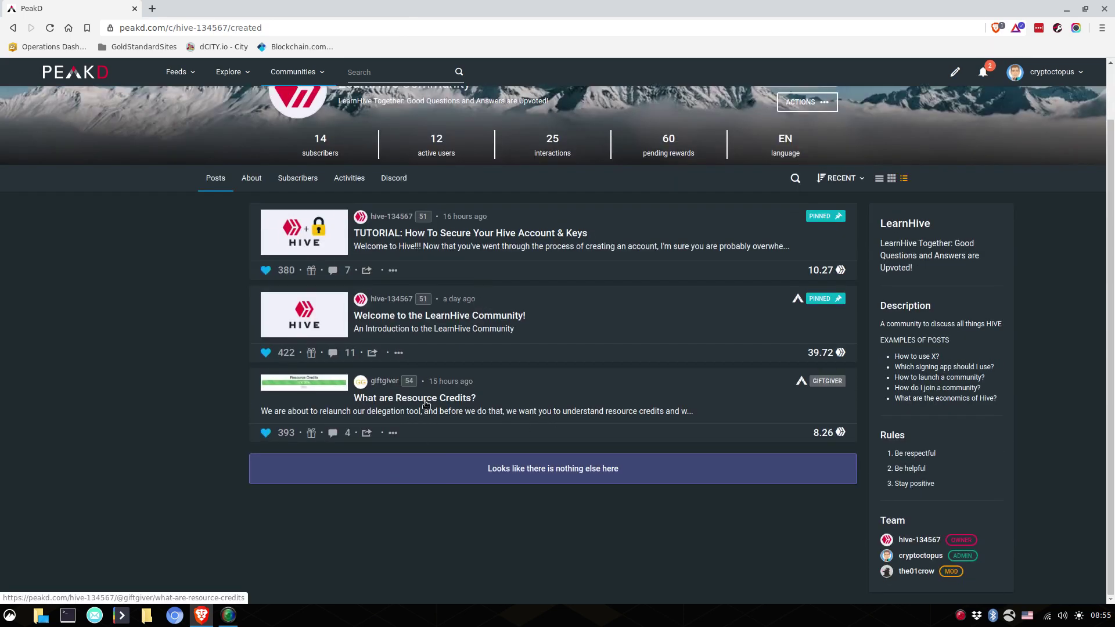
click(437, 321)
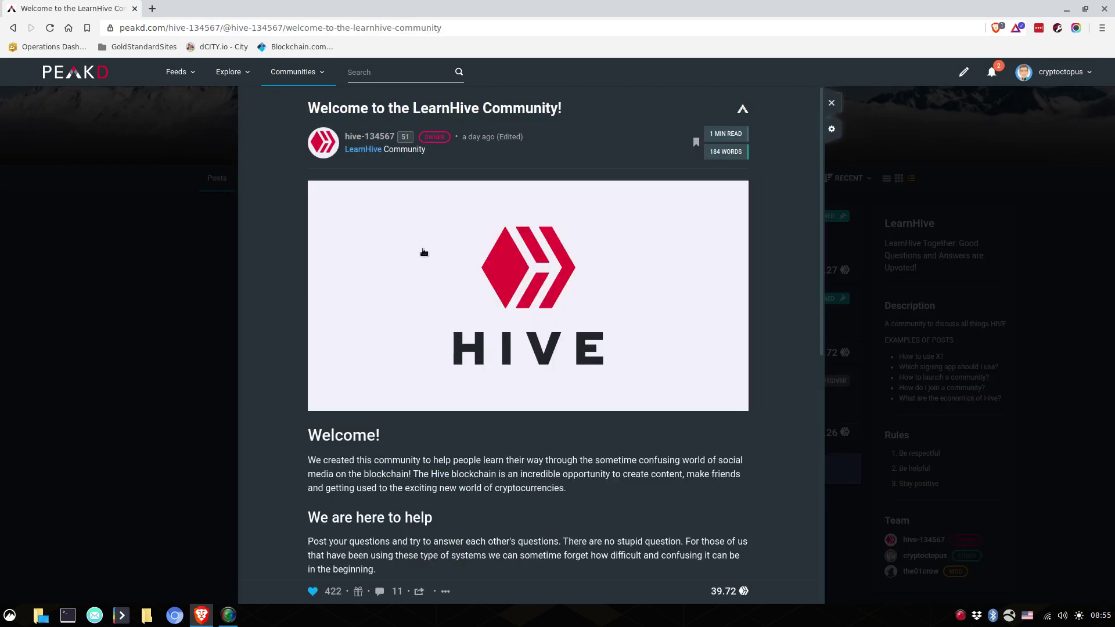
Read through the Welcome post down to its 11 comments.
scroll(371, 270, down, 5)
scroll(636, 175, up, 2)
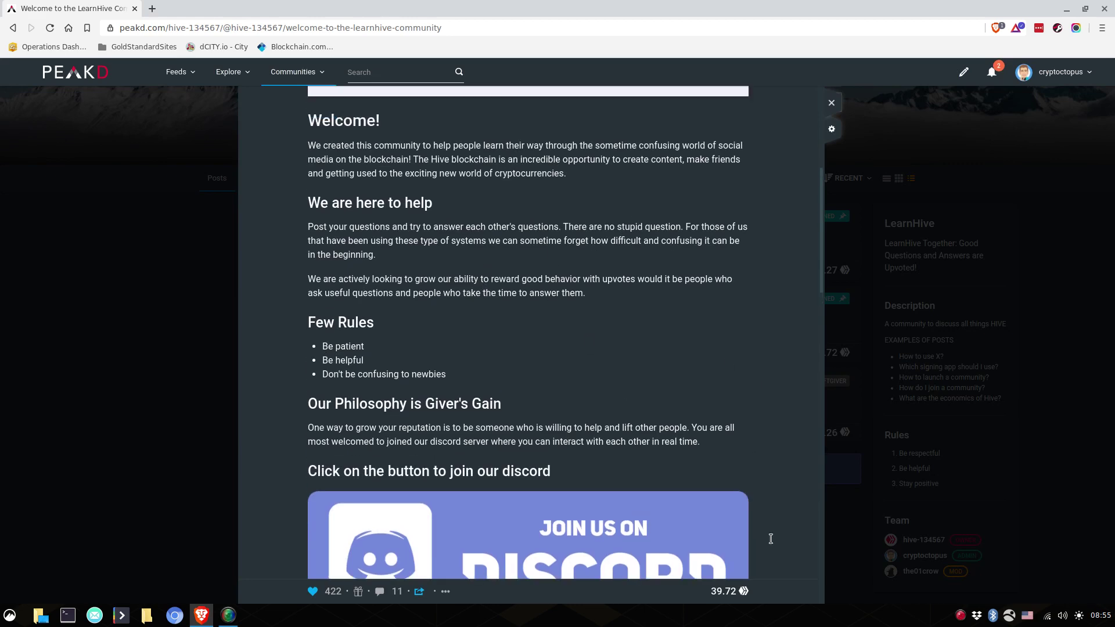
scroll(629, 413, down, 5)
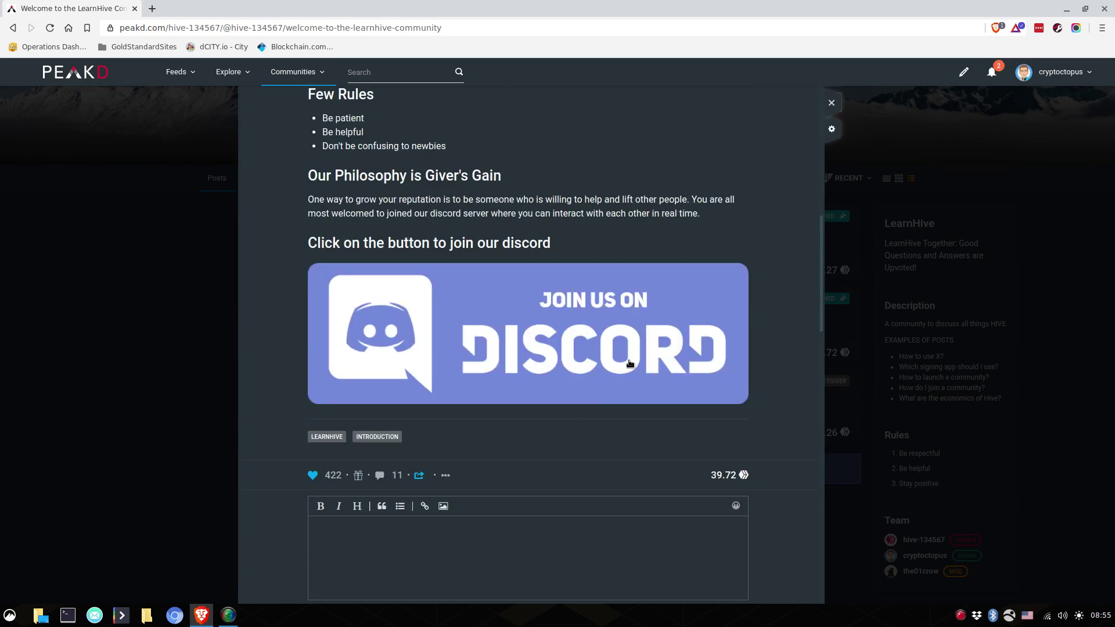
scroll(482, 372, down, 3)
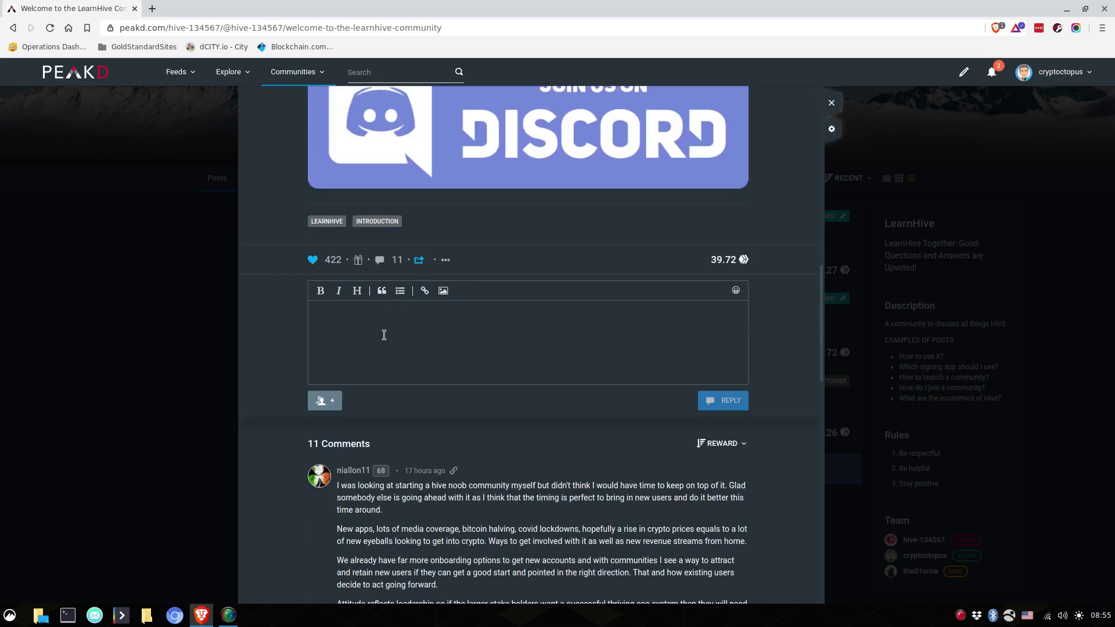
scroll(346, 453, down, 5)
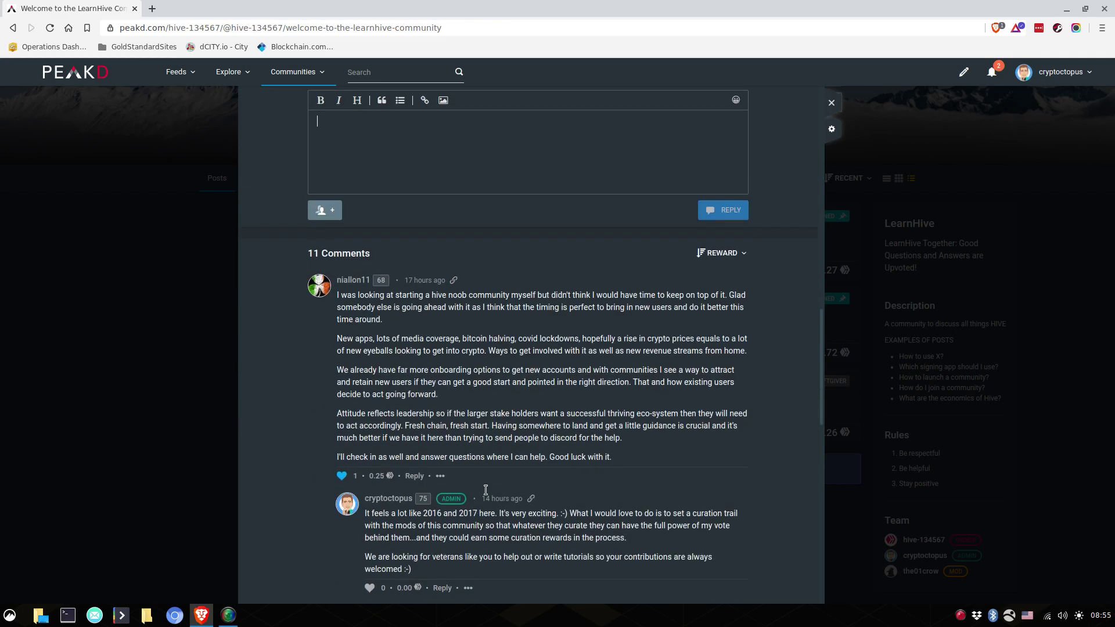
scroll(469, 339, down, 7)
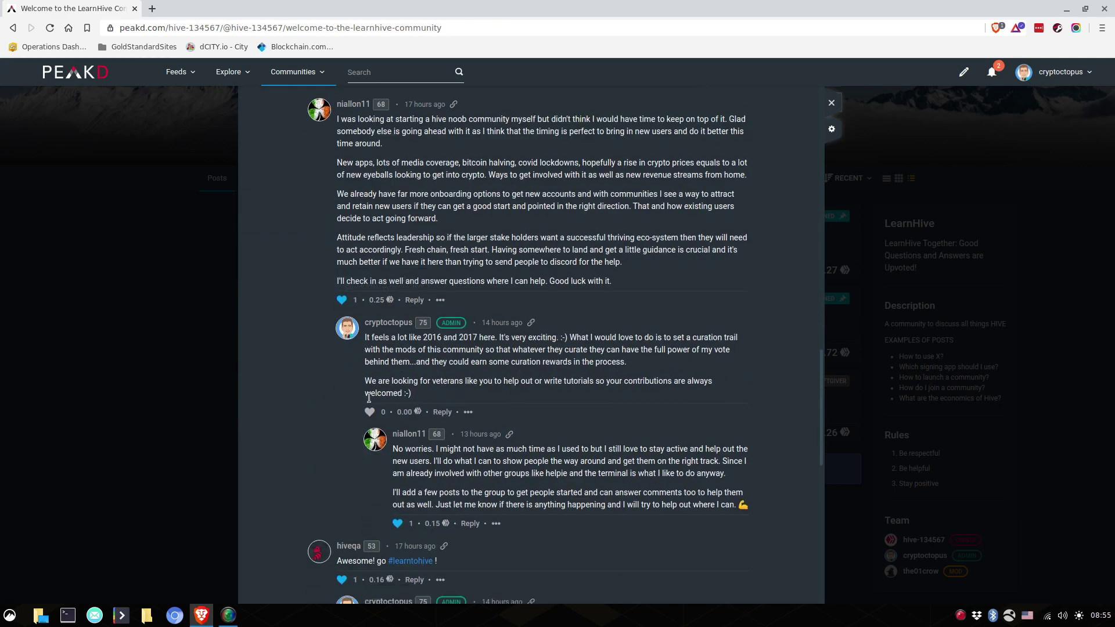
scroll(518, 283, up, 6)
scroll(521, 283, up, 6)
scroll(503, 280, down, 6)
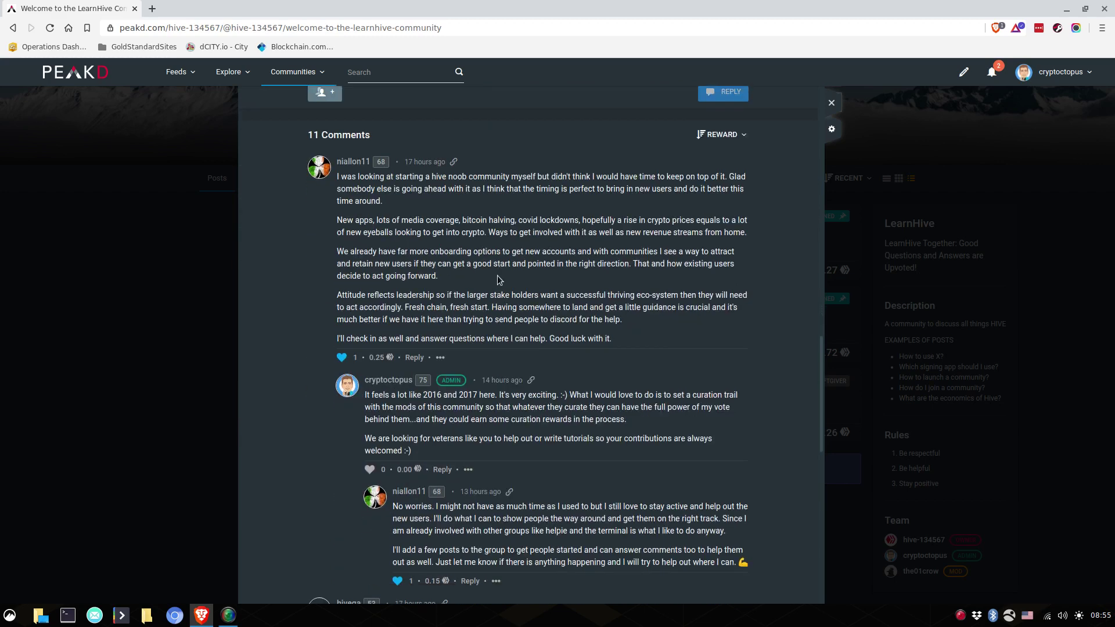
scroll(499, 271, down, 7)
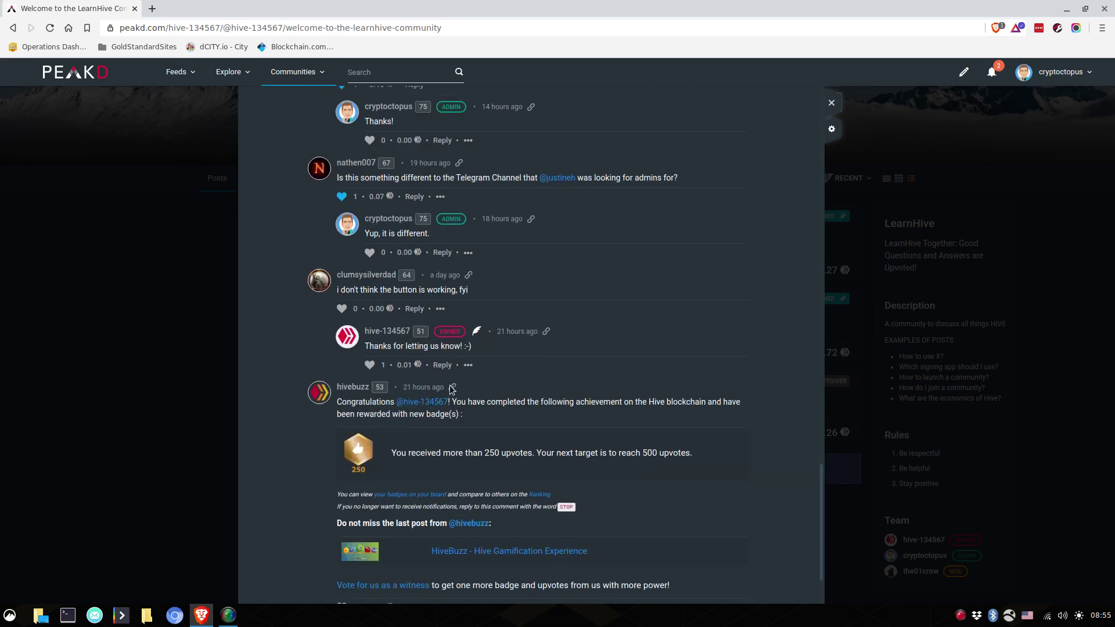
scroll(387, 285, down, 1)
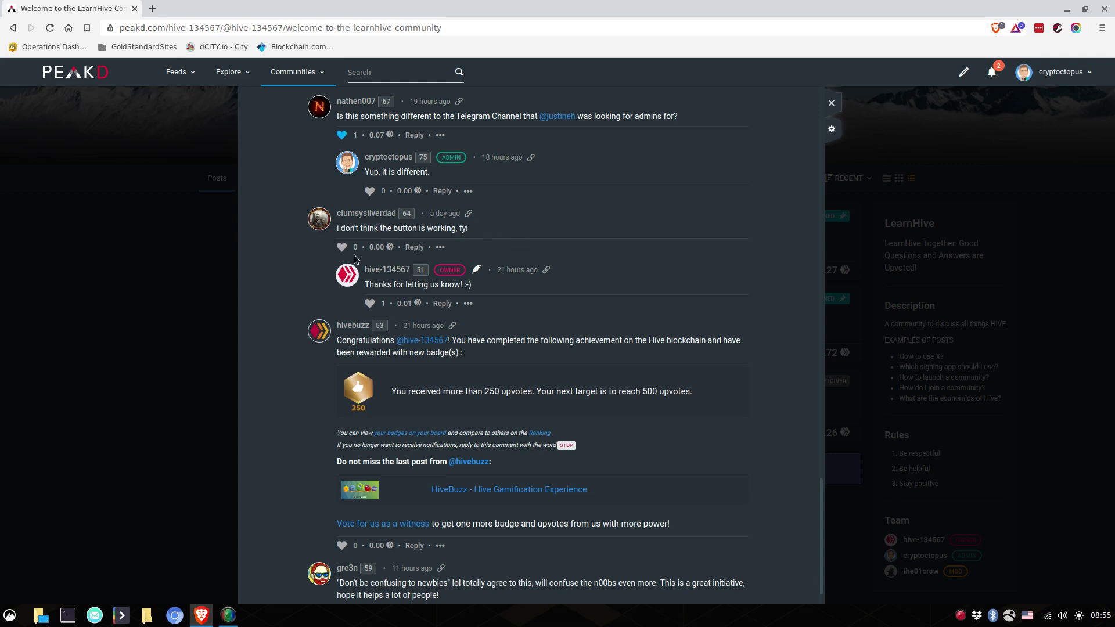
Upvote the comment about the button not working at 20% vote weight.
click(341, 249)
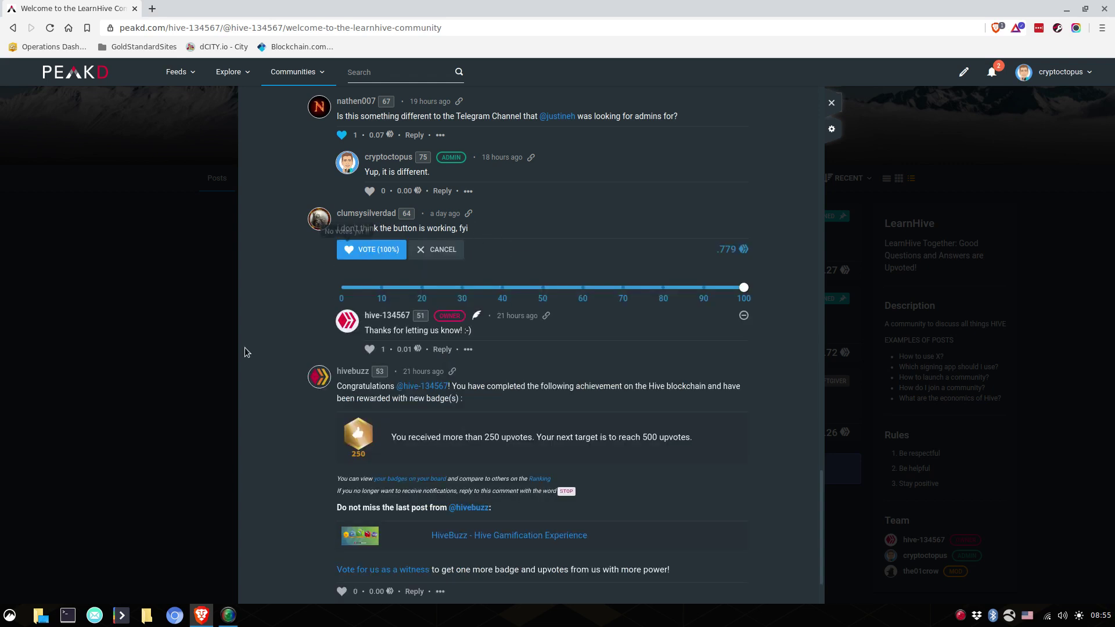
click(421, 288)
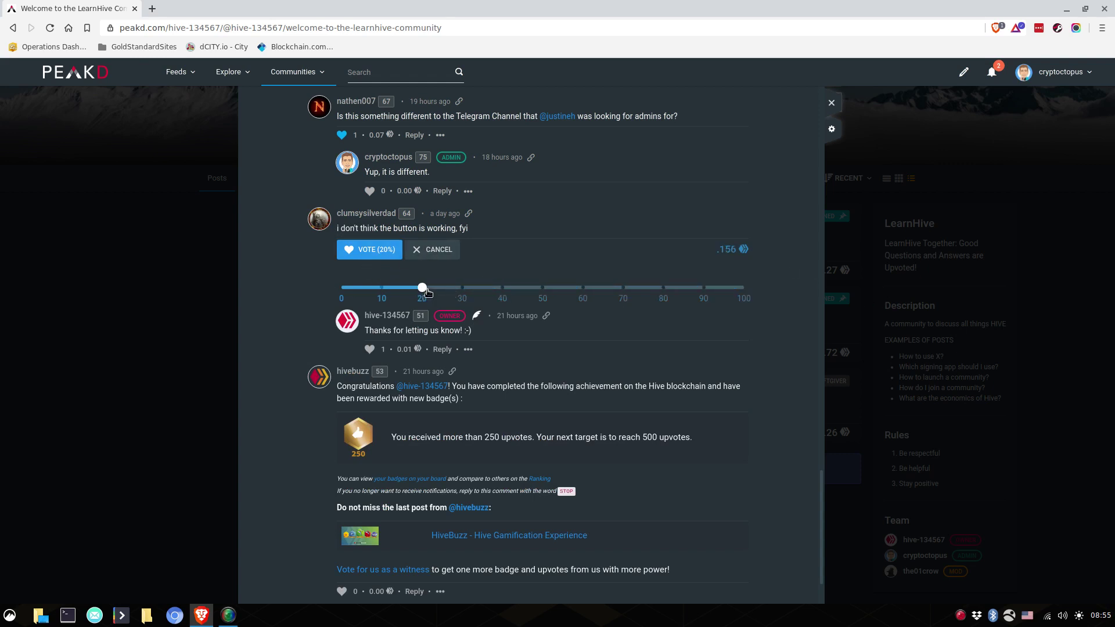
drag(424, 290, 481, 290)
drag(489, 287, 422, 311)
click(375, 250)
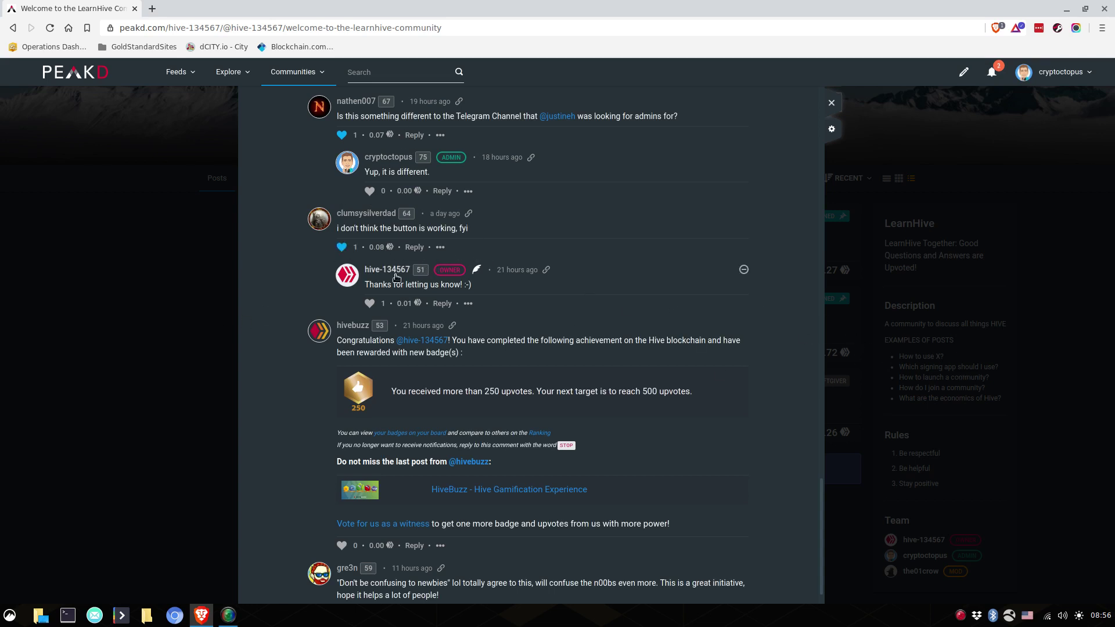
Close the Welcome post to return to the LearnHive posts list.
mouse_move(381, 246)
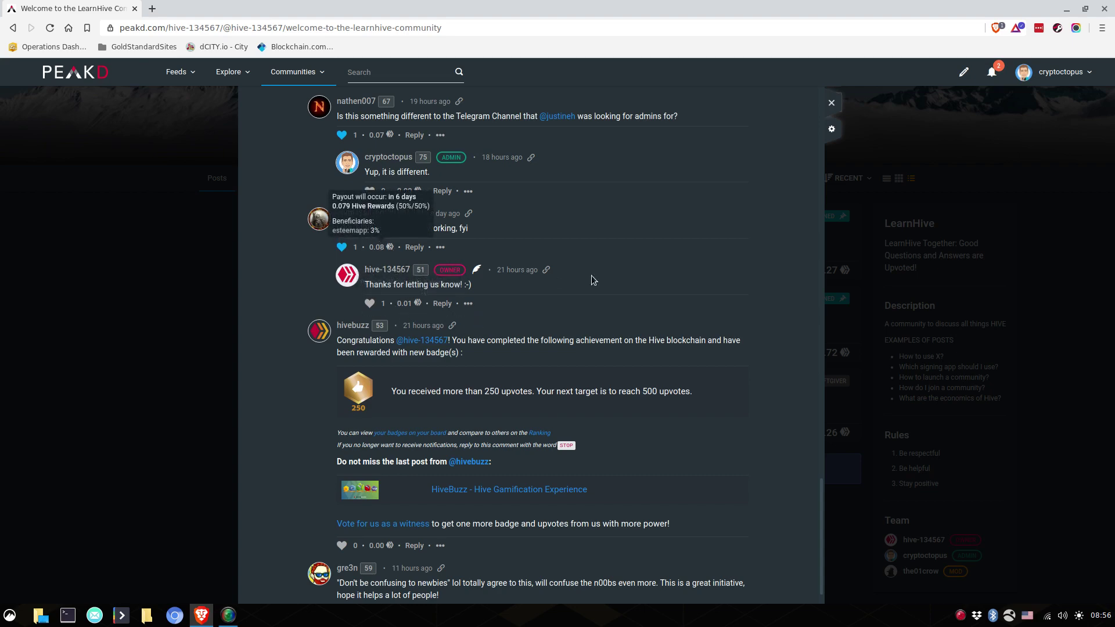
scroll(556, 367, down, 1)
scroll(556, 364, up, 15)
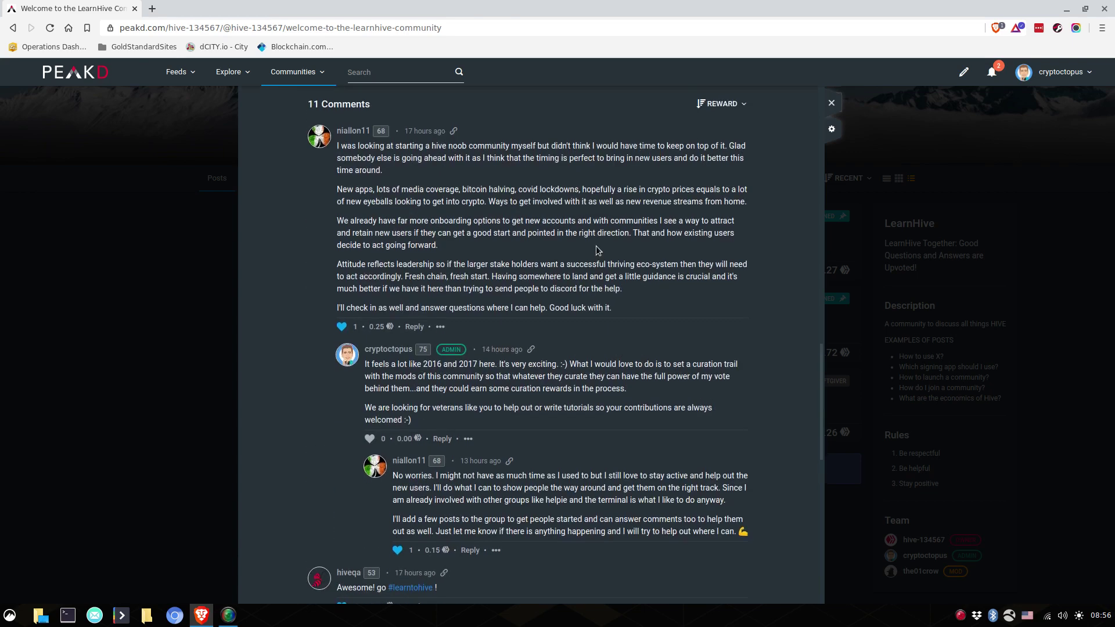
scroll(599, 254, up, 15)
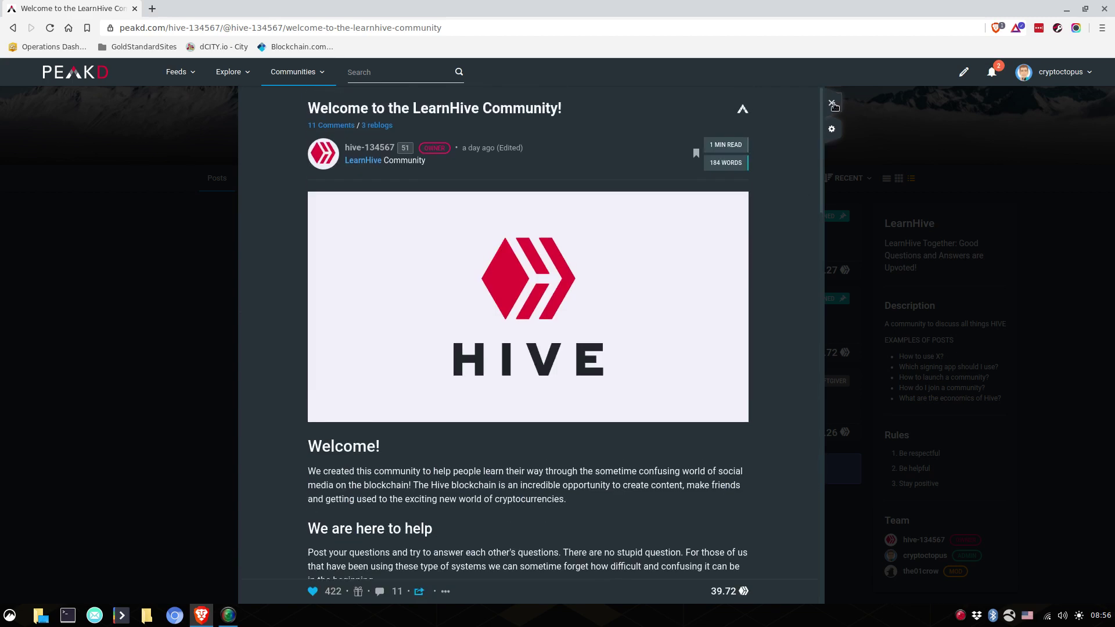
click(831, 103)
scroll(488, 233, up, 2)
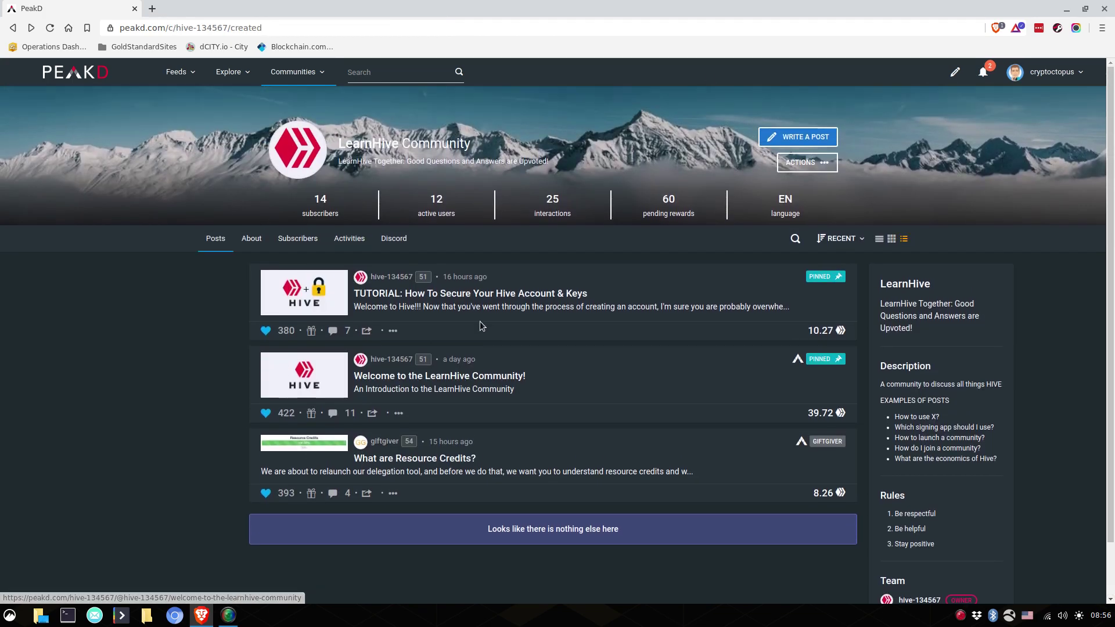
click(325, 75)
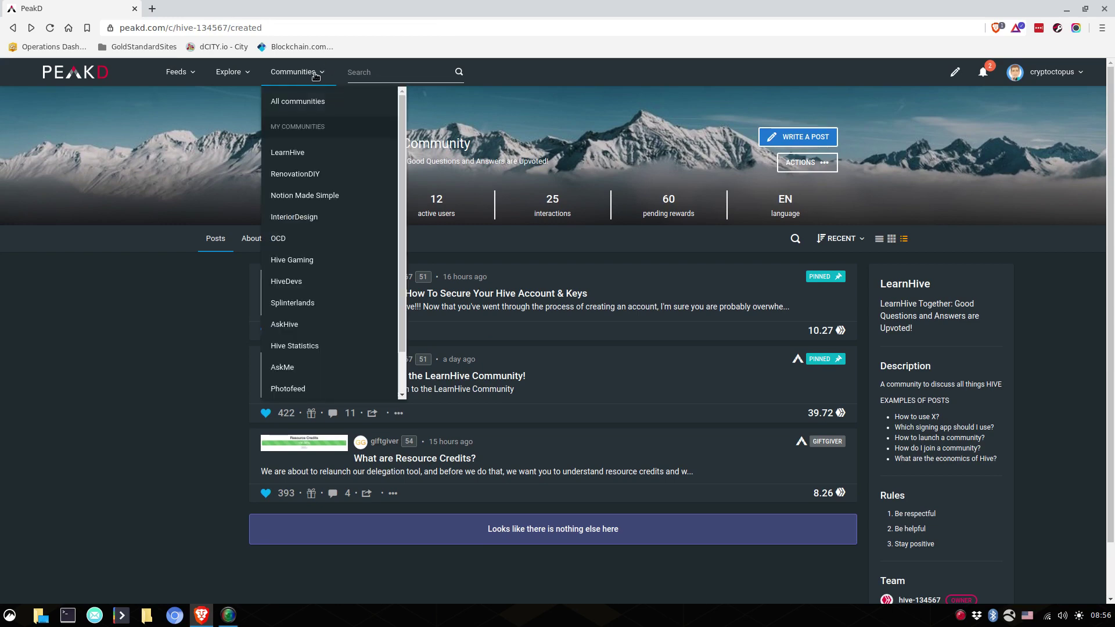
click(320, 102)
scroll(580, 244, down, 5)
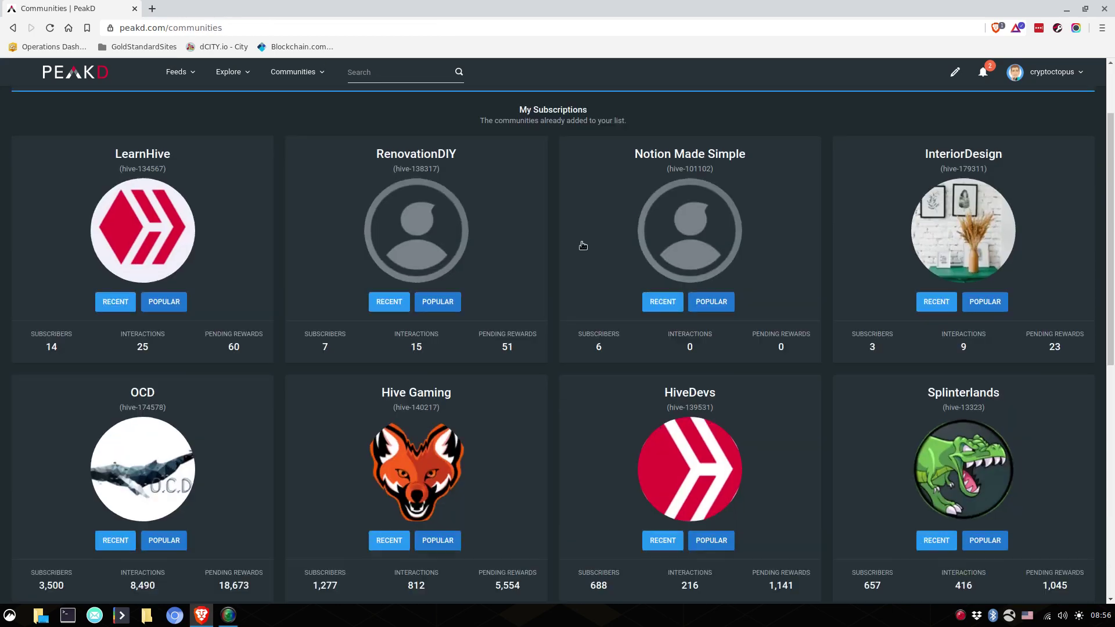
scroll(587, 335, up, 5)
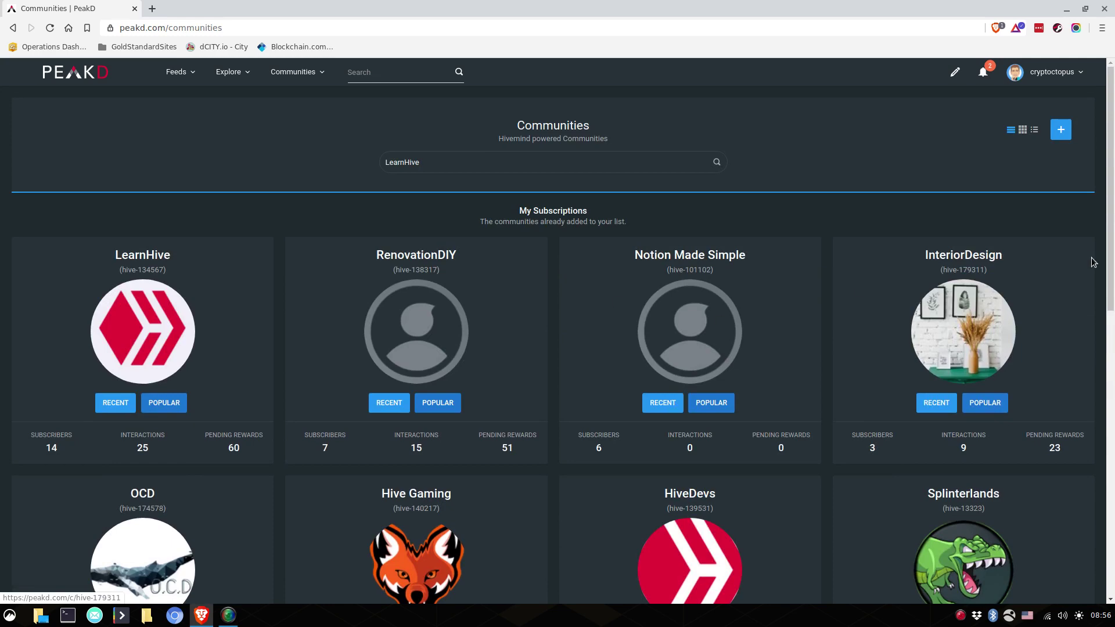
scroll(284, 463, down, 4)
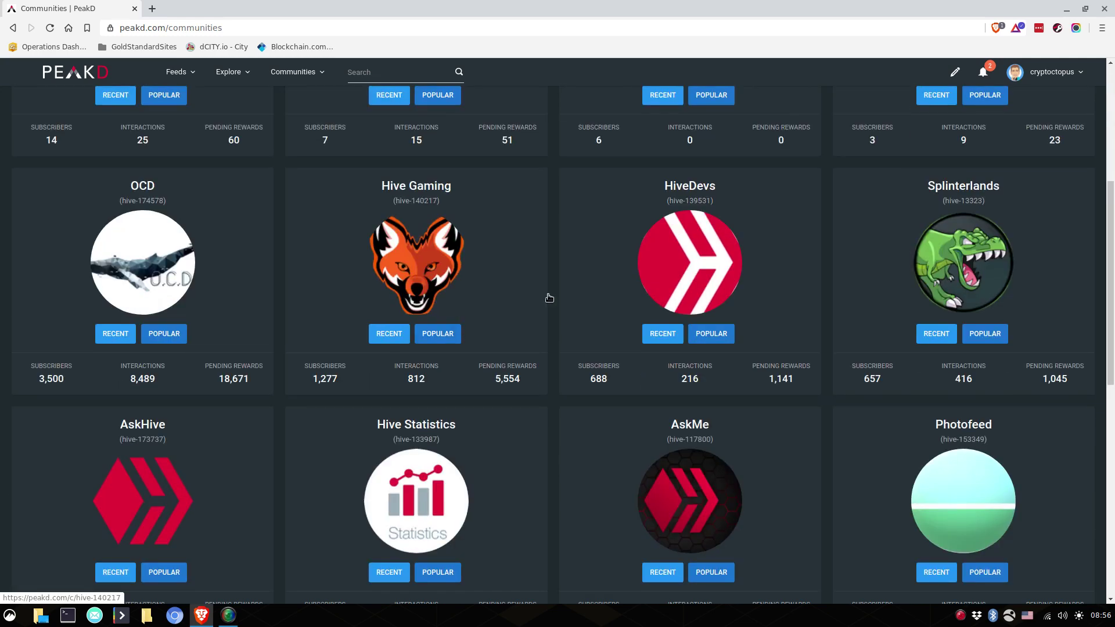
scroll(639, 288, down, 3)
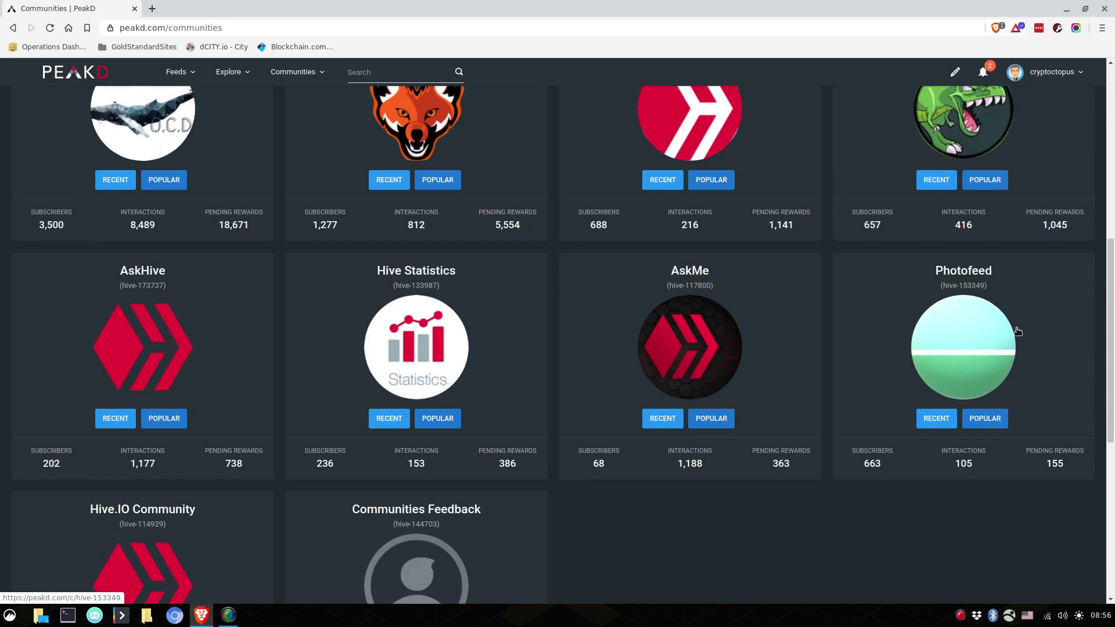
scroll(958, 331, down, 4)
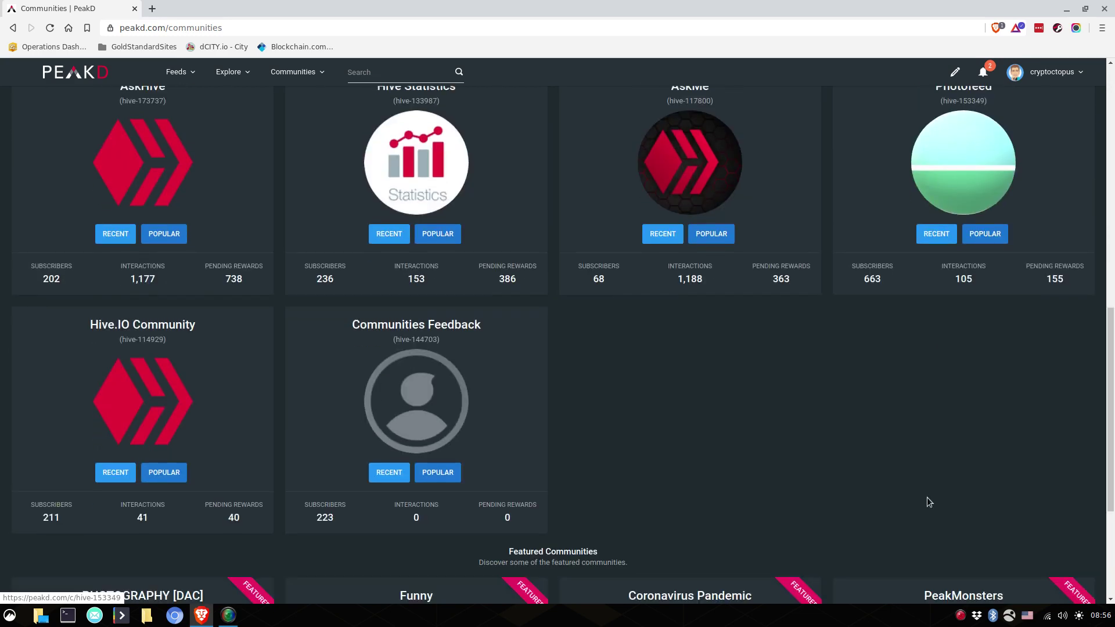
scroll(787, 279, up, 2)
scroll(516, 380, down, 5)
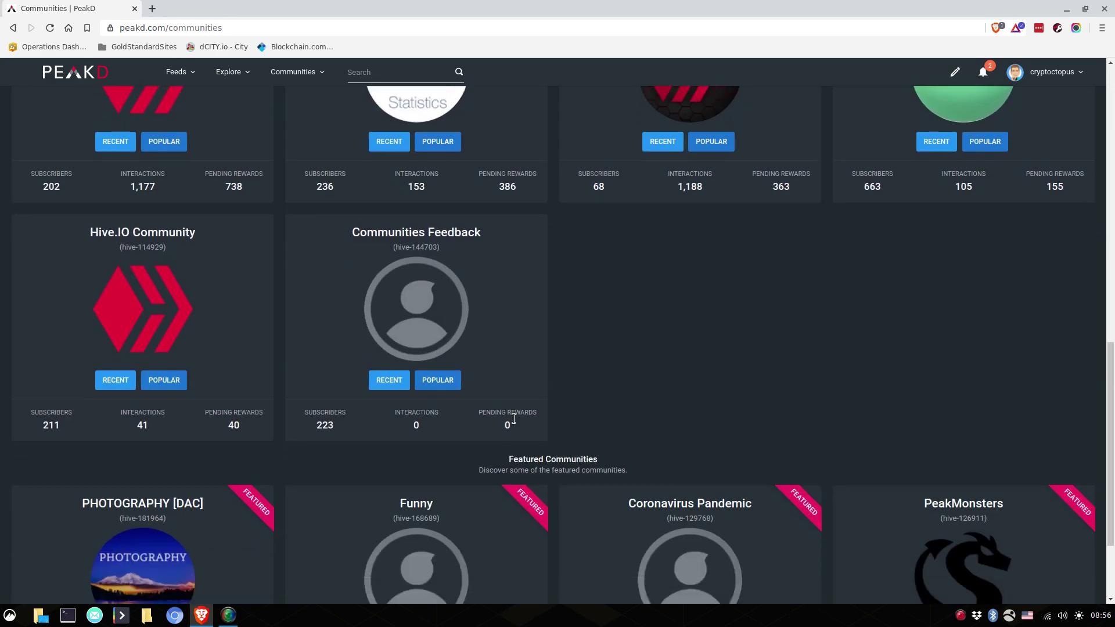
scroll(485, 581, up, 8)
scroll(407, 397, up, 8)
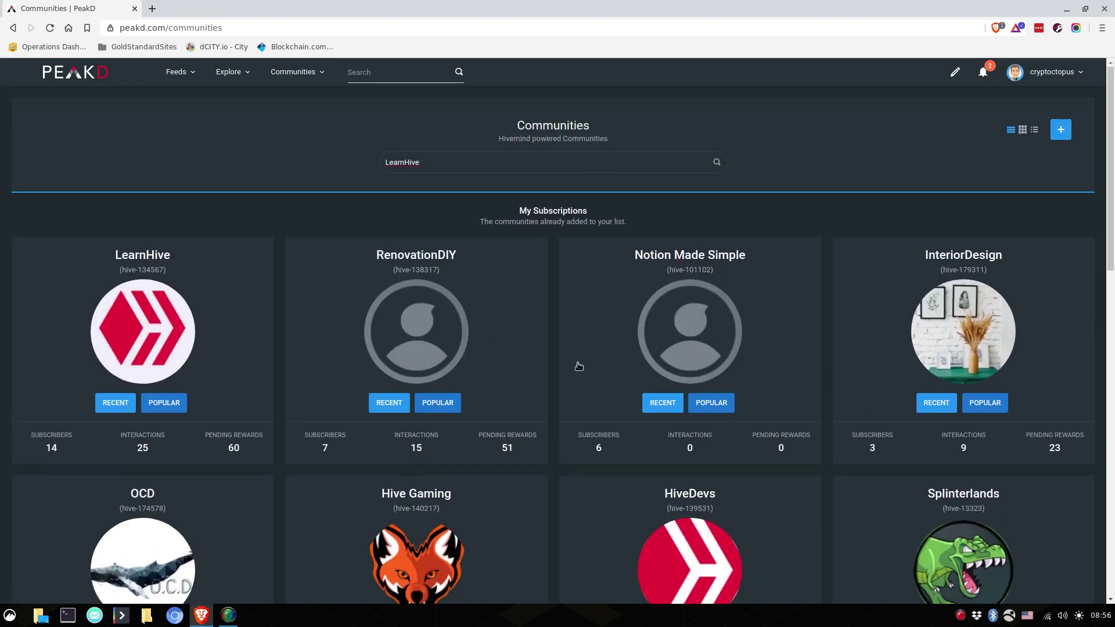
scroll(526, 409, down, 3)
scroll(233, 320, up, 3)
click(187, 326)
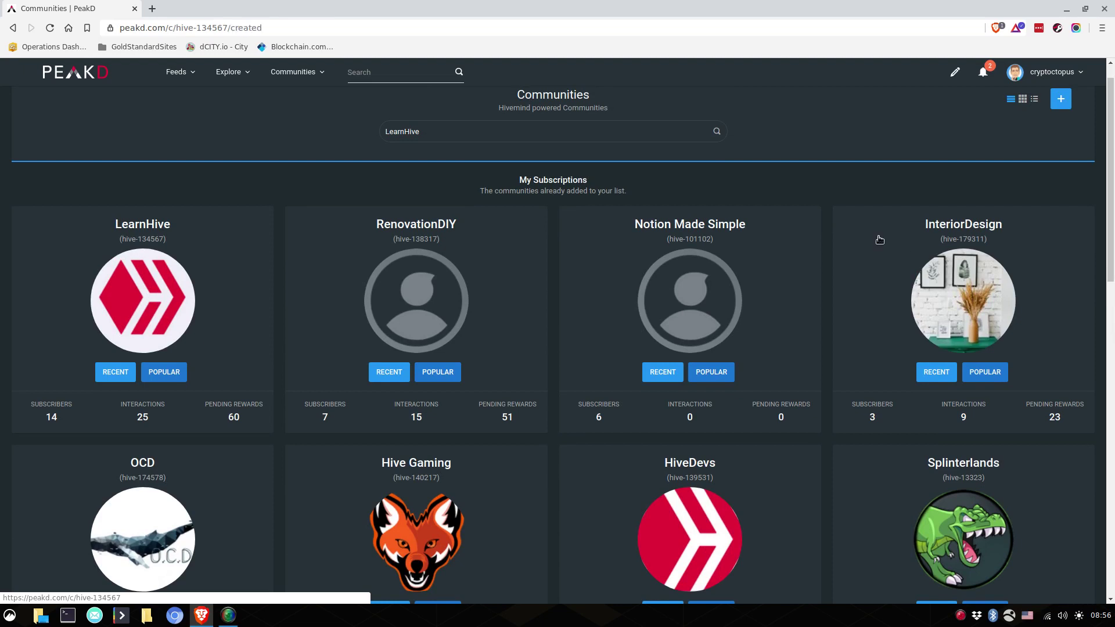